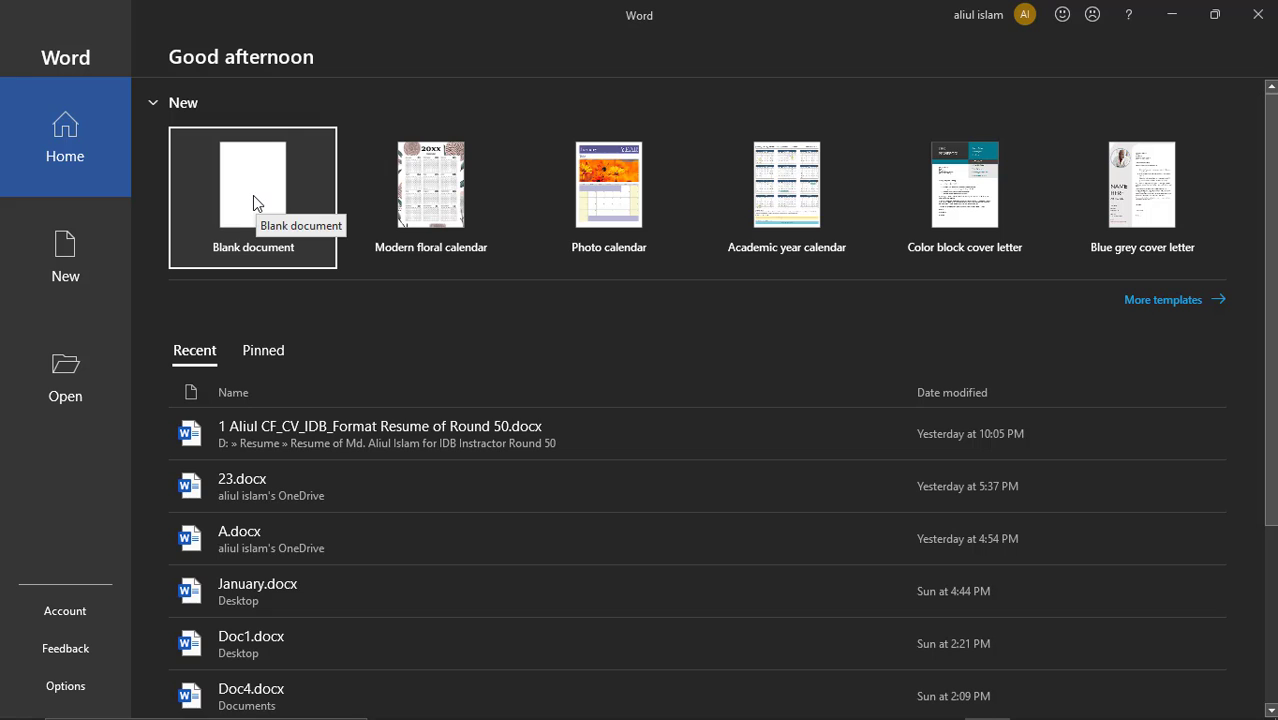
# Step: Create a blank document and handwrite the word "Alphabet" with the black pen in the upper right part of the page
pyautogui.click(246, 199)
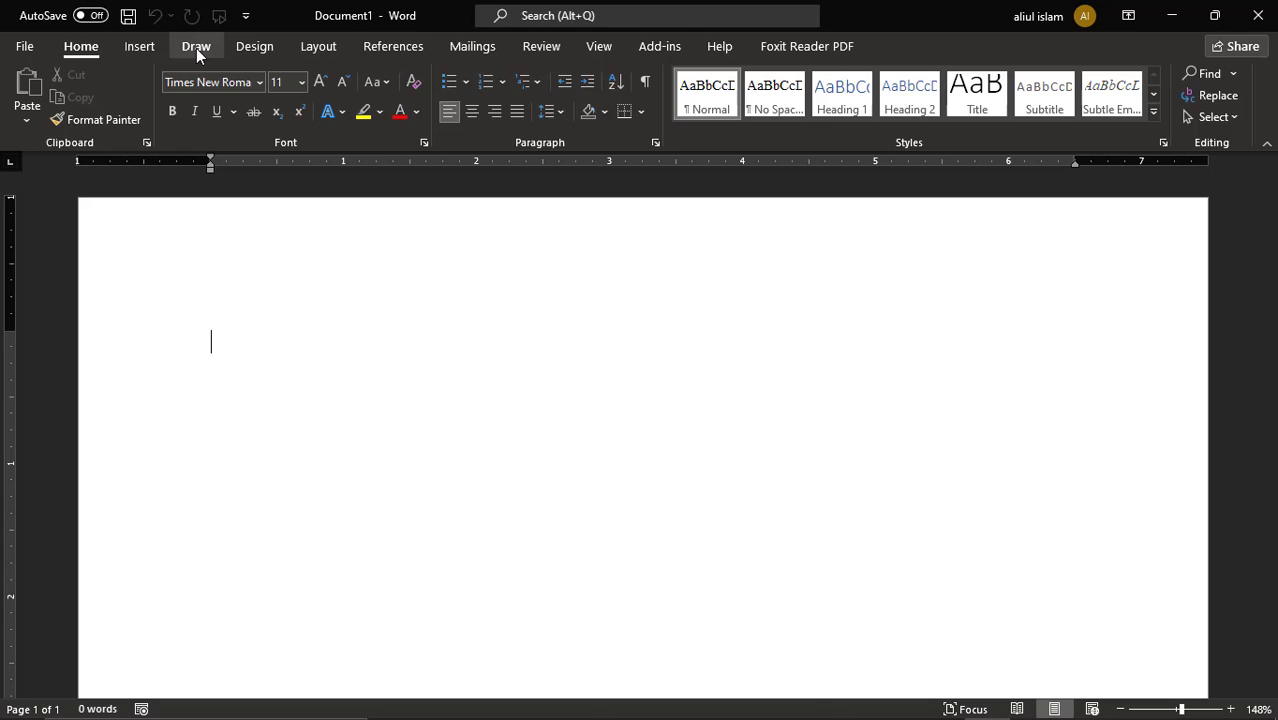
pyautogui.click(196, 48)
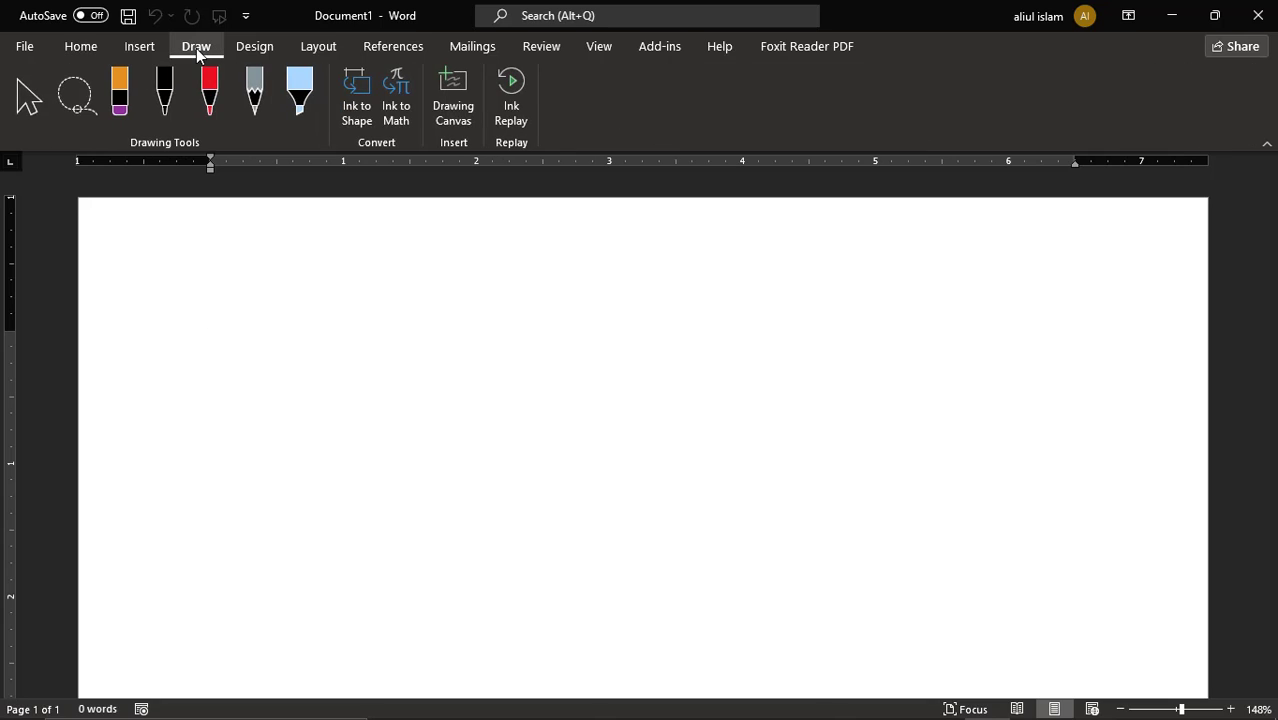
pyautogui.click(166, 99)
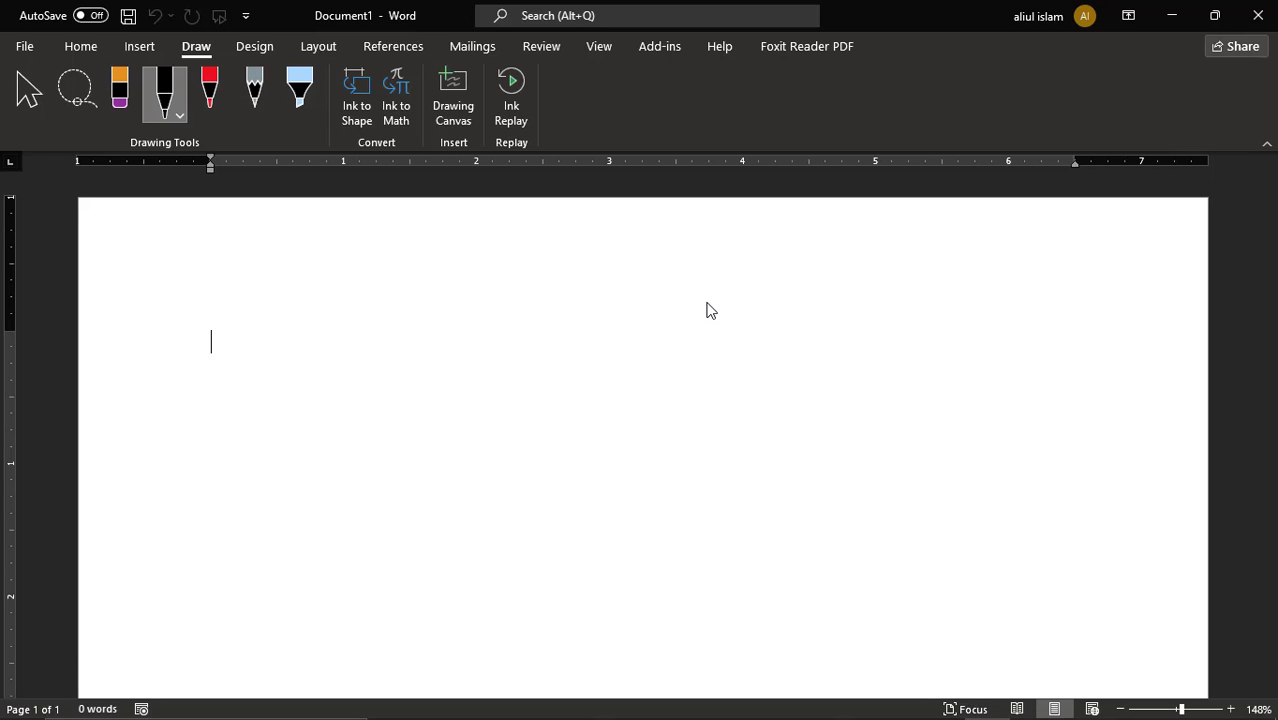
pyautogui.moveTo(706, 302)
pyautogui.mouseDown()
pyautogui.moveTo(683, 375)
pyautogui.moveTo(723, 376)
pyautogui.moveTo(722, 350)
pyautogui.moveTo(757, 421)
pyautogui.mouseUp()
pyautogui.click(754, 349)
pyautogui.moveTo(754, 352)
pyautogui.mouseDown()
pyautogui.moveTo(773, 337)
pyautogui.moveTo(755, 368)
pyautogui.mouseUp()
pyautogui.moveTo(794, 288)
pyautogui.mouseDown()
pyautogui.moveTo(794, 362)
pyautogui.moveTo(815, 364)
pyautogui.mouseUp()
pyautogui.moveTo(849, 320); pyautogui.dragTo(860, 356)
pyautogui.moveTo(869, 283); pyautogui.dragTo(872, 357)
pyautogui.moveTo(872, 331)
pyautogui.mouseDown()
pyautogui.moveTo(890, 309)
pyautogui.moveTo(888, 365)
pyautogui.moveTo(872, 360)
pyautogui.mouseUp()
pyautogui.moveTo(910, 338); pyautogui.dragTo(950, 355)
pyautogui.moveTo(948, 278)
pyautogui.mouseDown()
pyautogui.moveTo(959, 340)
pyautogui.moveTo(977, 308)
pyautogui.mouseUp()
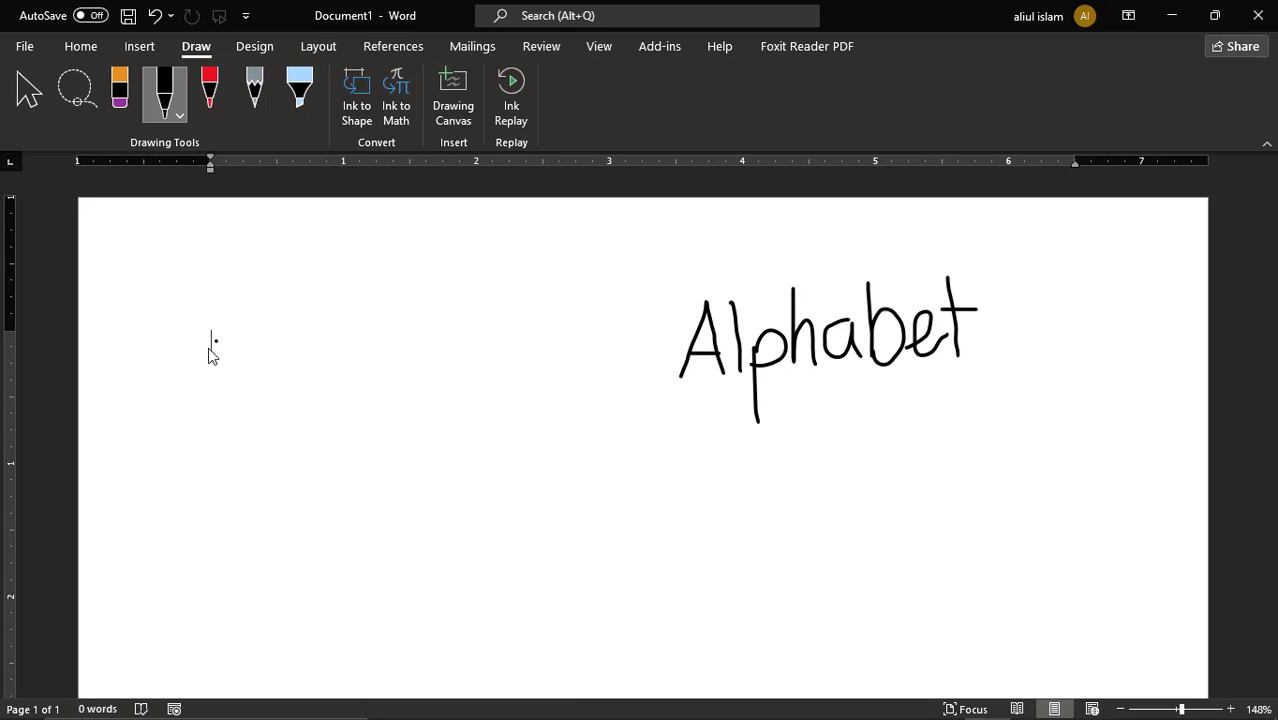
# Step: Enter the text "The quick brown fox jumps over the lazy dog," on the first line, followed by several blank lines
pyautogui.press('Escape')
pyautogui.write('The ')
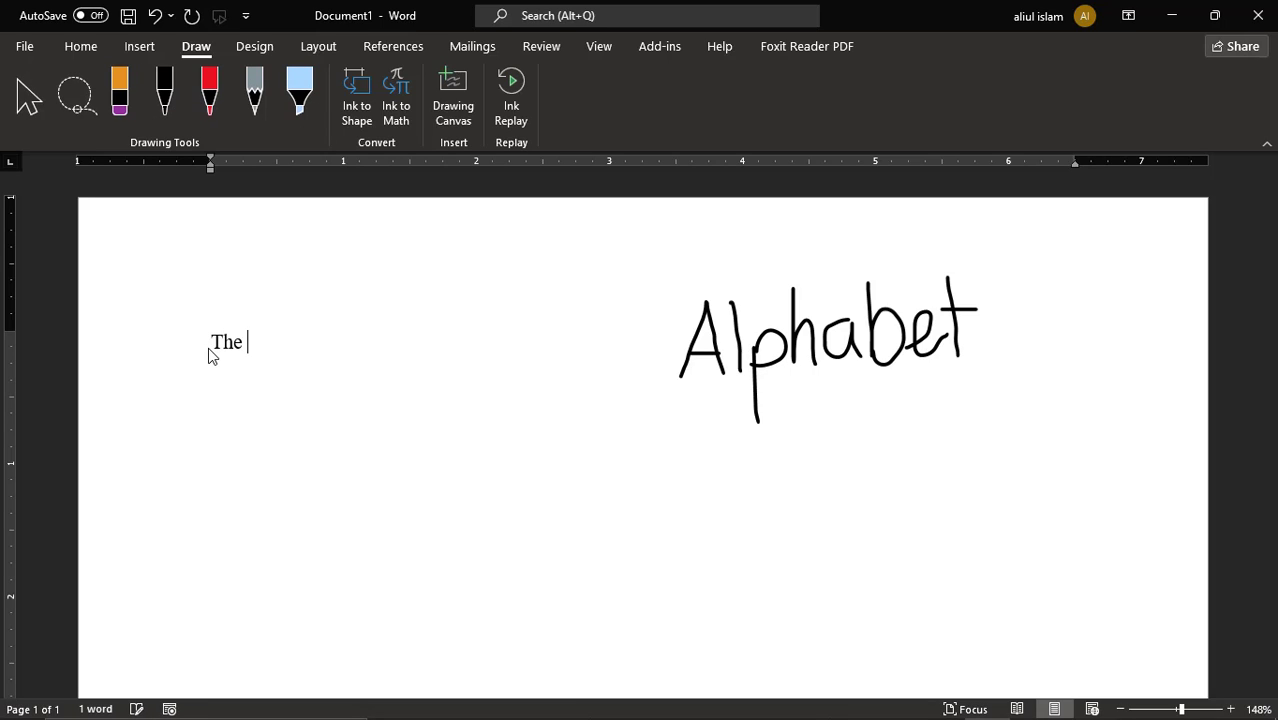
pyautogui.write('quick b')
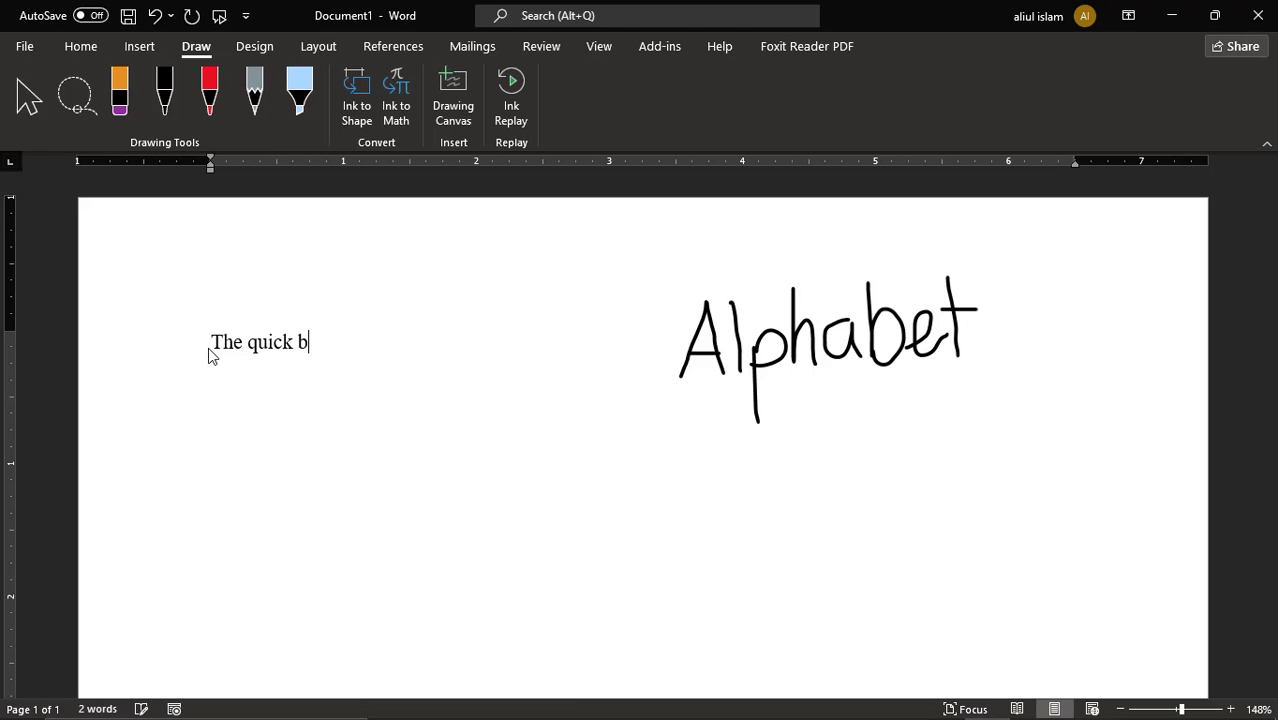
pyautogui.write('rown fox jumps ov')
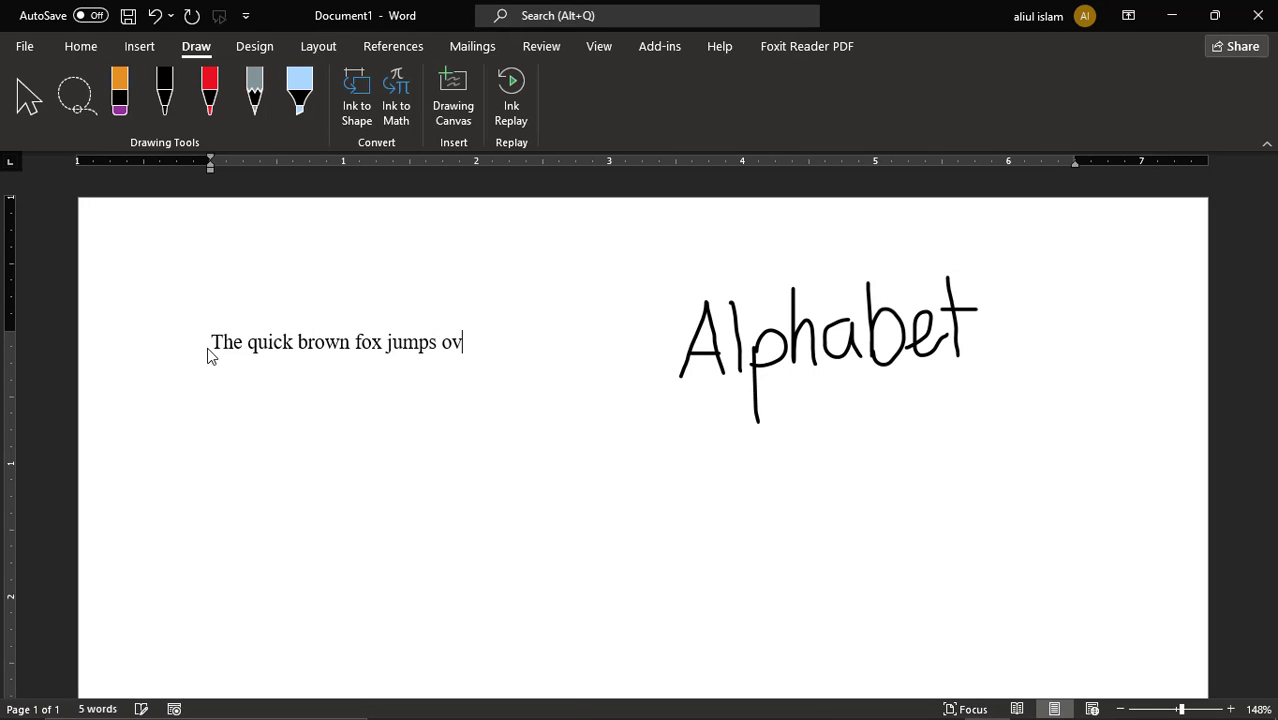
pyautogui.write('er the laz')
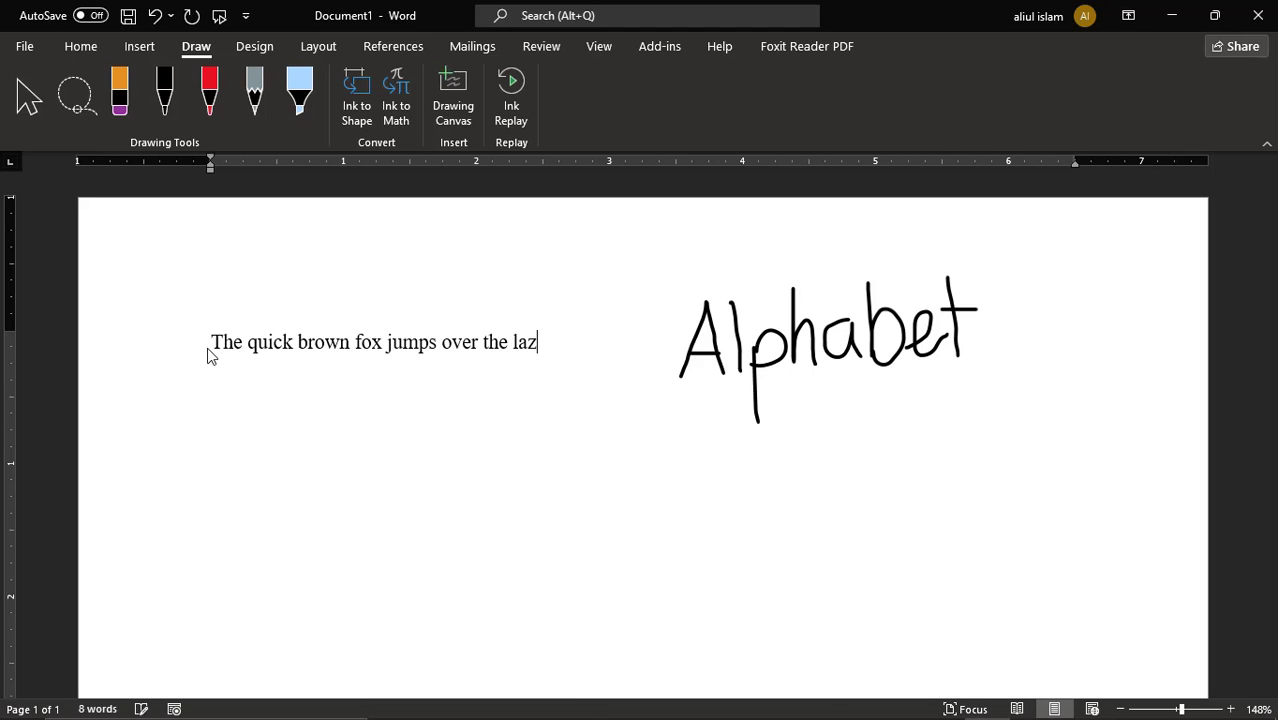
pyautogui.write('y dog,')
pyautogui.press('Return')
pyautogui.press('Return')
pyautogui.press('Return')
pyautogui.press('Return')
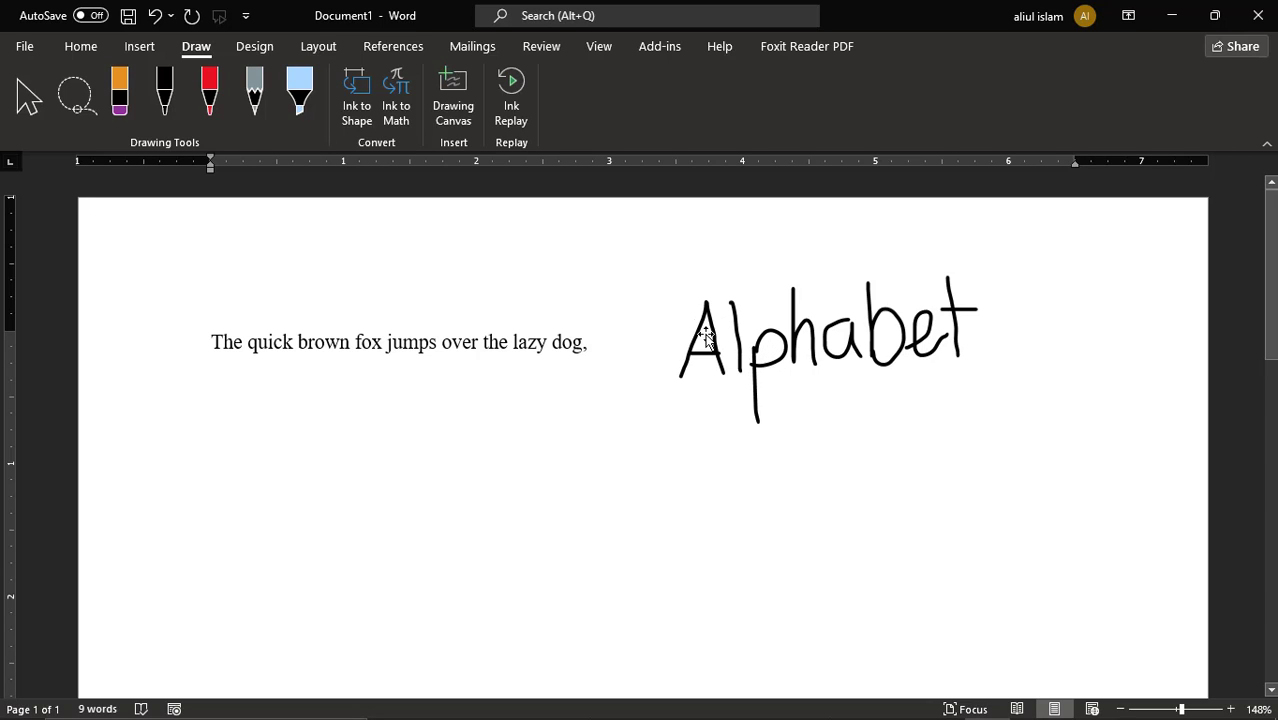
# Step: Handwrite the word "Sentence" with the red pen below the handwritten "Alphabet"
pyautogui.click(210, 97)
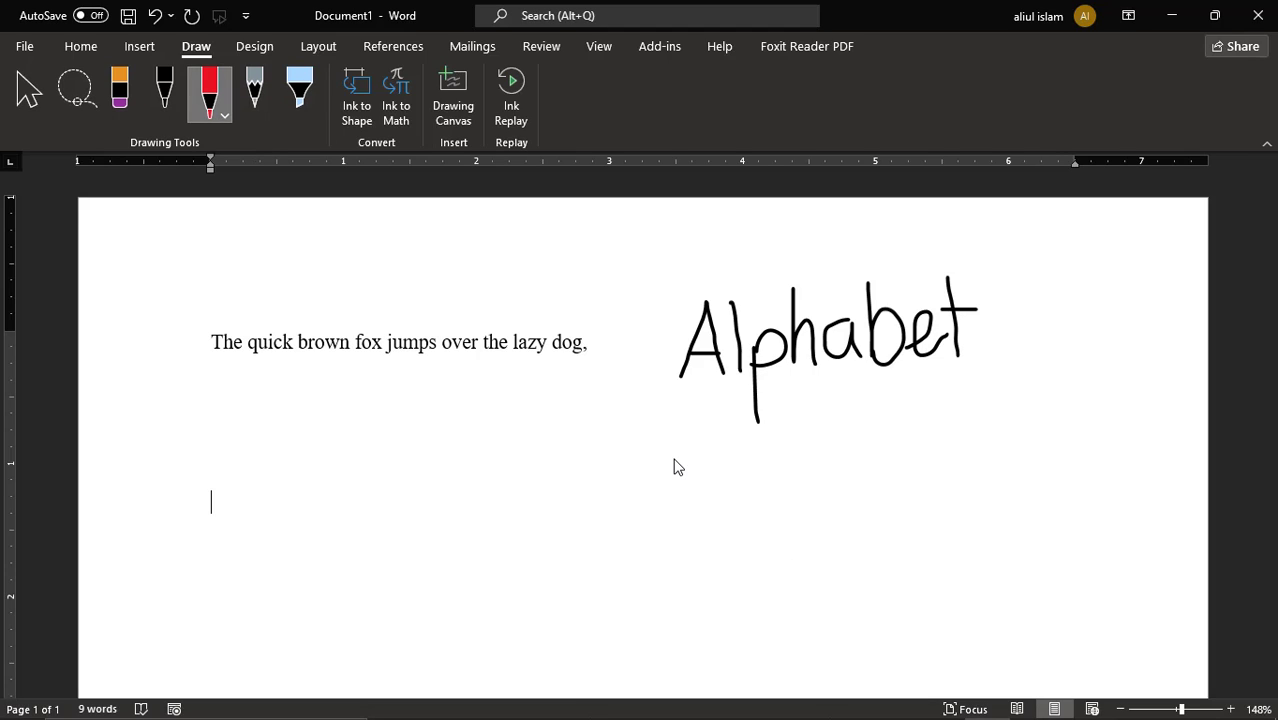
pyautogui.moveTo(723, 505)
pyautogui.mouseDown()
pyautogui.moveTo(770, 491)
pyautogui.moveTo(765, 534)
pyautogui.moveTo(842, 534)
pyautogui.moveTo(866, 551)
pyautogui.moveTo(890, 500)
pyautogui.moveTo(935, 517)
pyautogui.moveTo(993, 491)
pyautogui.moveTo(1027, 531)
pyautogui.moveTo(1061, 516)
pyautogui.mouseUp()
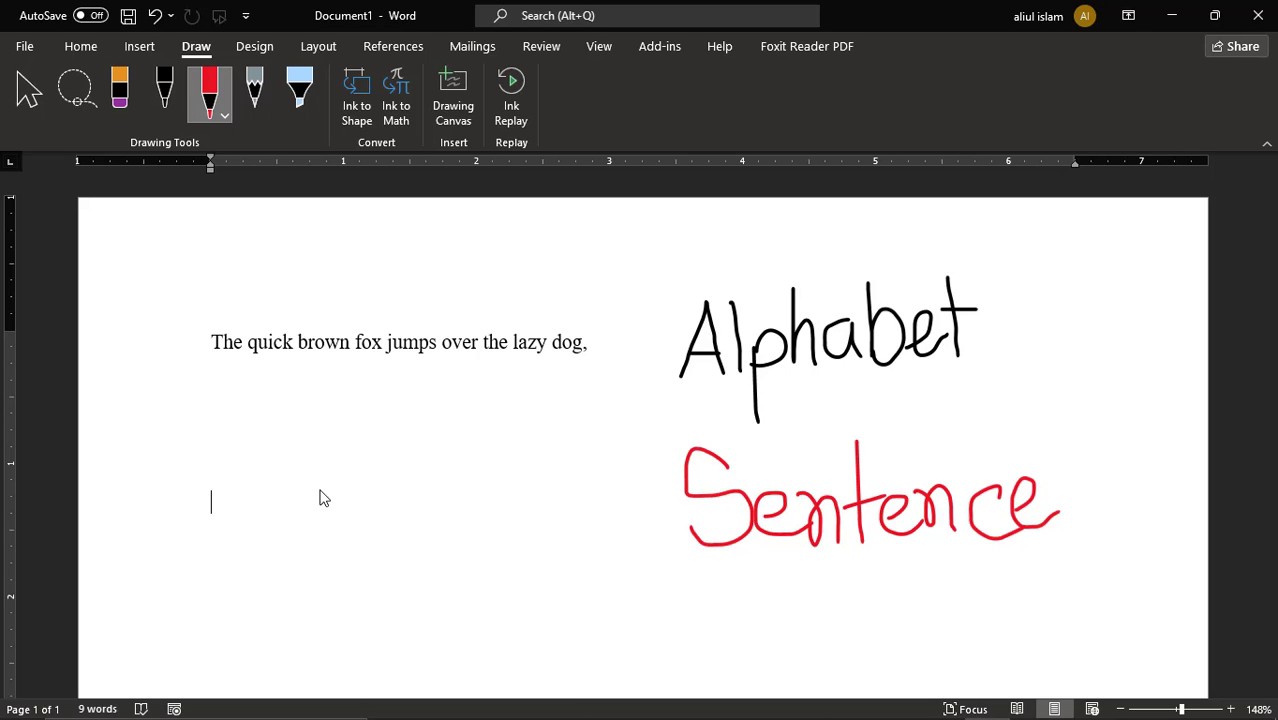
pyautogui.press('Escape')
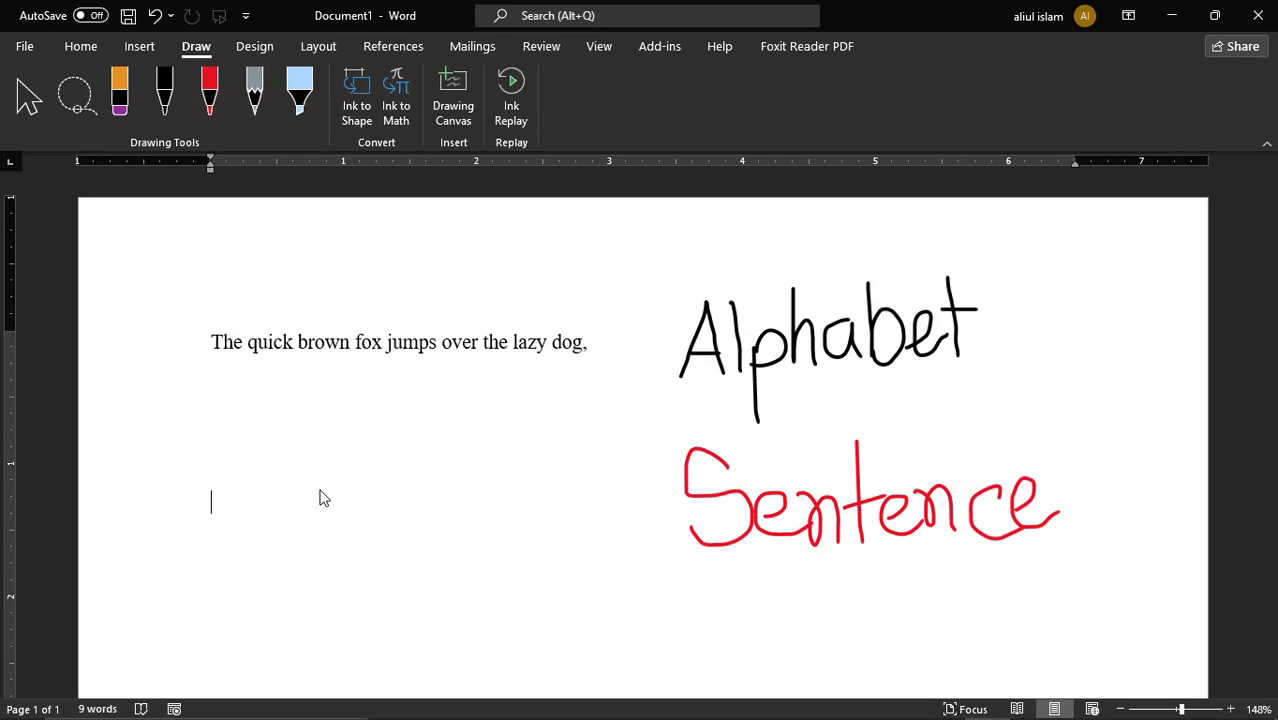
# Step: Enter the text "I am" beside the handwritten "Sentence" and add blank lines below it
pyautogui.write('I am')
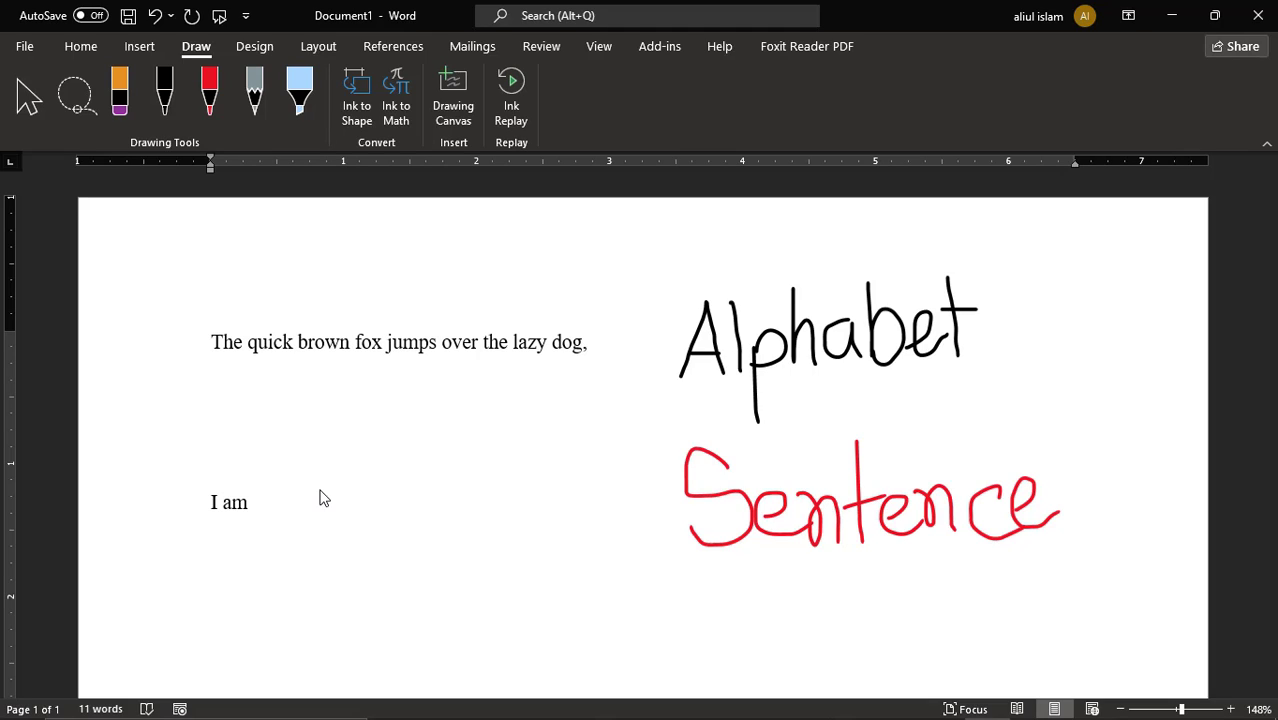
pyautogui.press('Return')
pyautogui.press('Return')
pyautogui.press('Return')
# Step: Handwrite the word "Pencil" with the grey pencil tool below the red "Sentence"
pyautogui.scroll(-3, 323, 498)
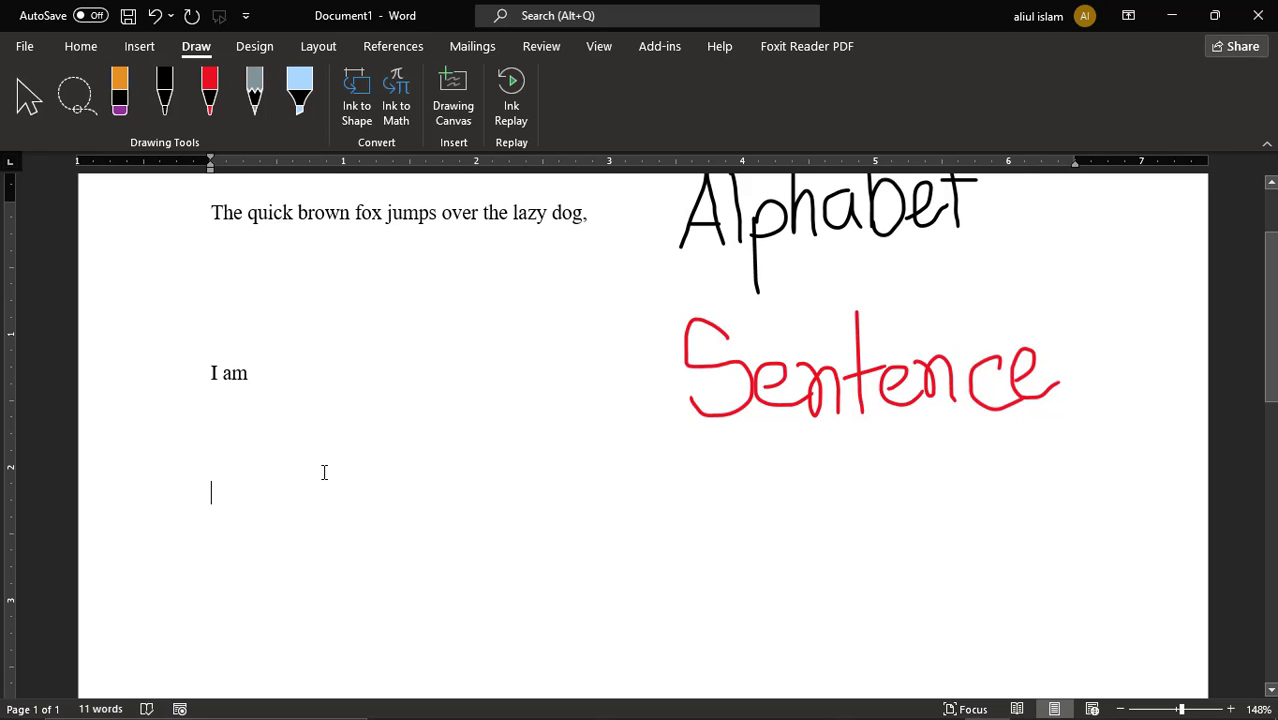
pyautogui.click(256, 107)
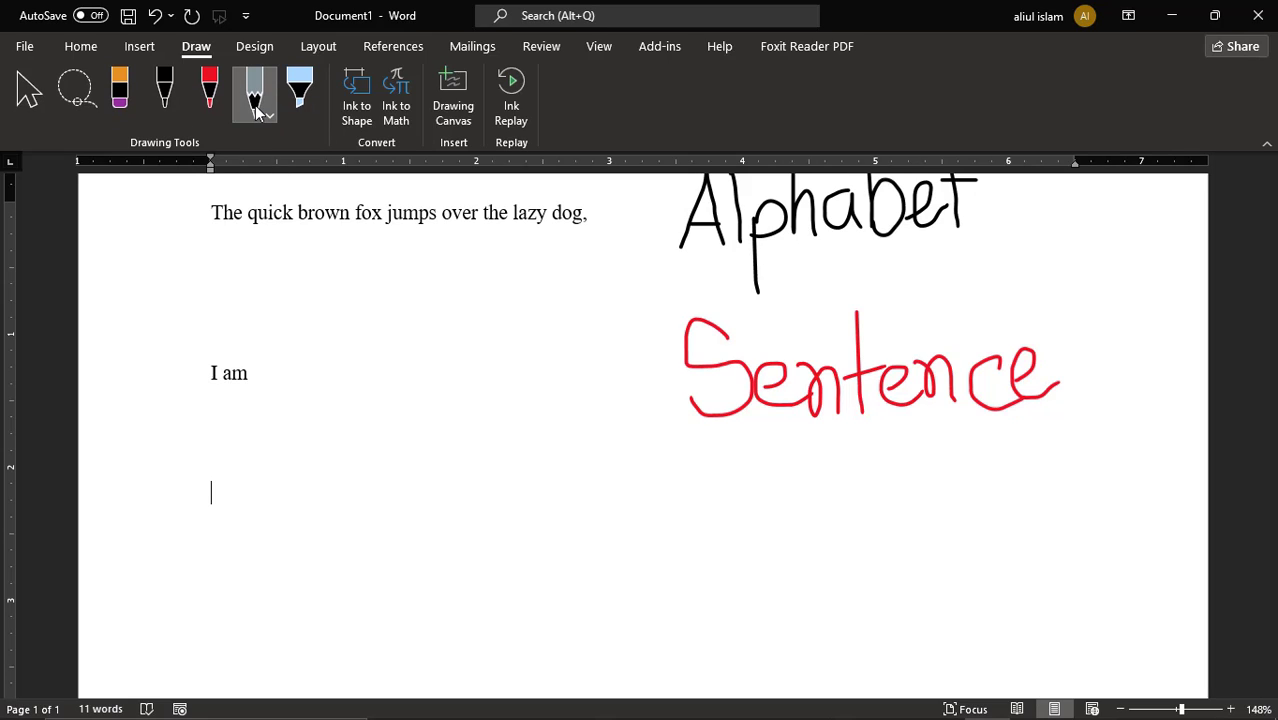
pyautogui.moveTo(702, 516)
pyautogui.mouseDown()
pyautogui.moveTo(692, 598)
pyautogui.moveTo(696, 558)
pyautogui.mouseUp()
pyautogui.moveTo(737, 580)
pyautogui.mouseDown()
pyautogui.moveTo(770, 568)
pyautogui.moveTo(786, 578)
pyautogui.mouseUp()
pyautogui.moveTo(790, 580); pyautogui.dragTo(822, 575)
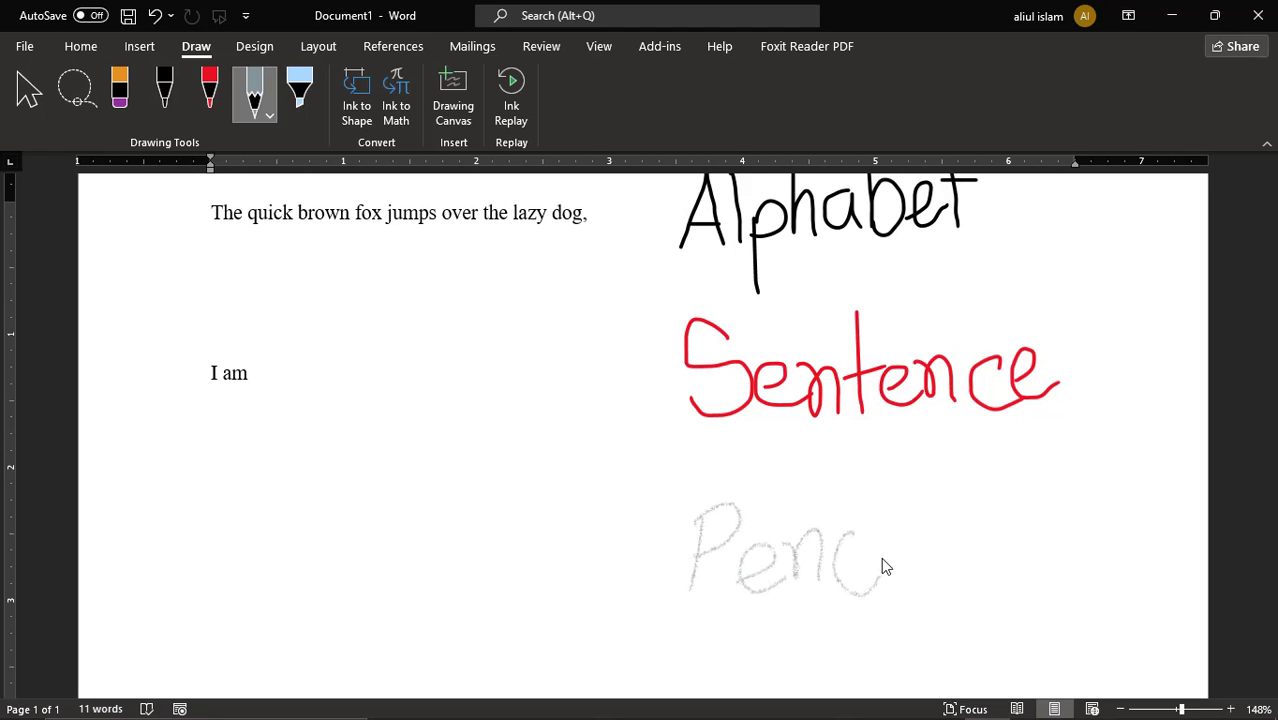
pyautogui.moveTo(888, 536); pyautogui.dragTo(886, 591)
pyautogui.moveTo(900, 494); pyautogui.dragTo(900, 590)
pyautogui.press('Escape')
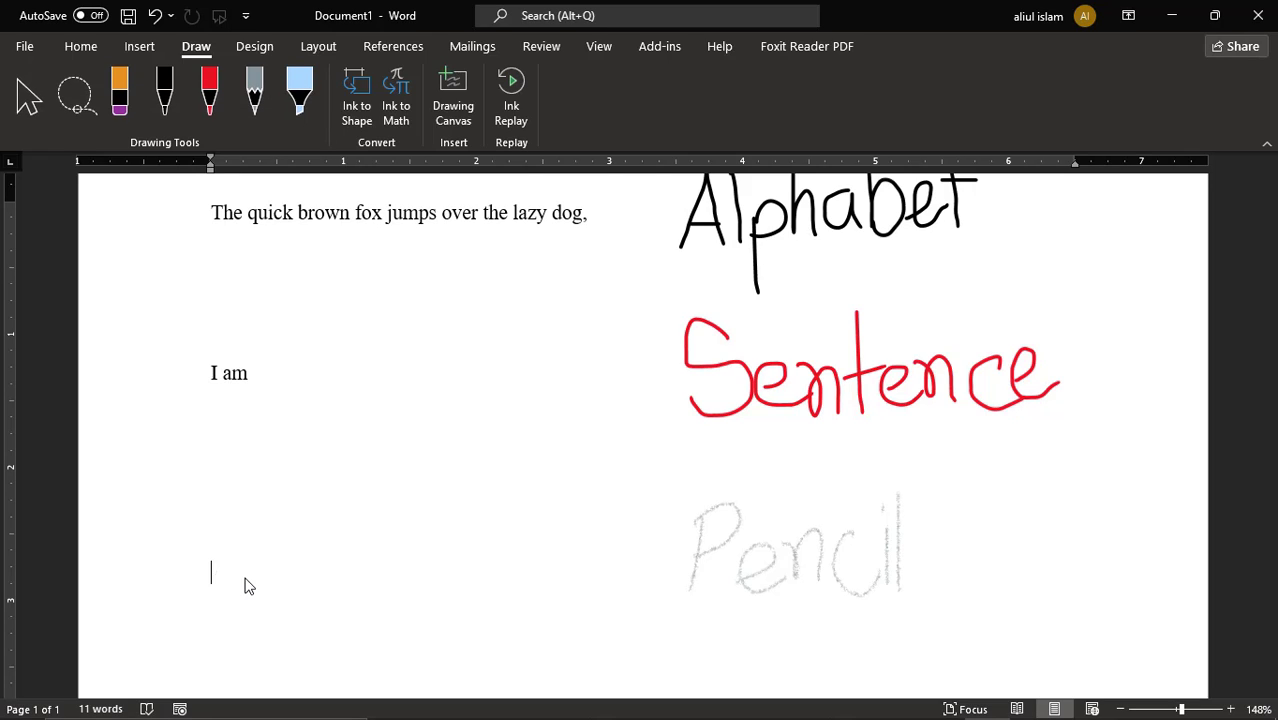
# Step: Enter the text "Pencil" beside the pencil handwriting and add blank lines below it
pyautogui.write('Pencil')
pyautogui.press('Return')
pyautogui.press('Return')
pyautogui.press('Return')
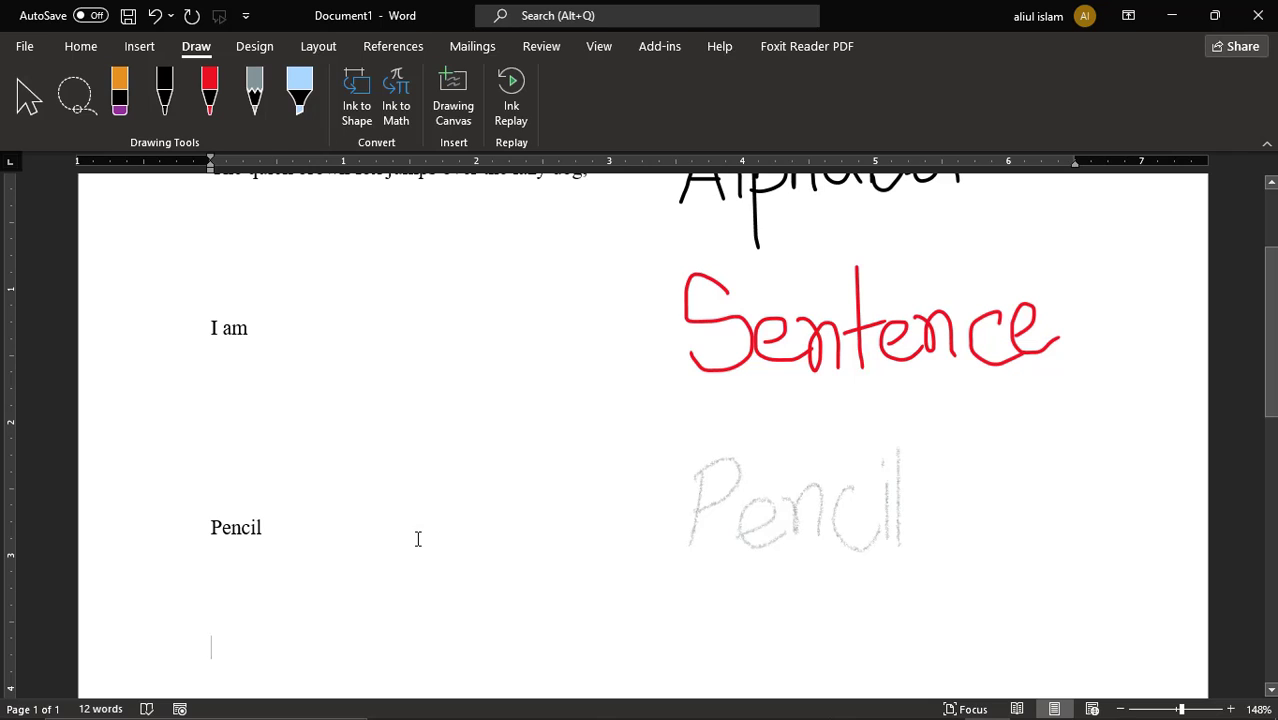
# Step: Mark the typed sentence, "I am" and "Pencil" with the light blue ink highlighter
pyautogui.scroll(3, 418, 539)
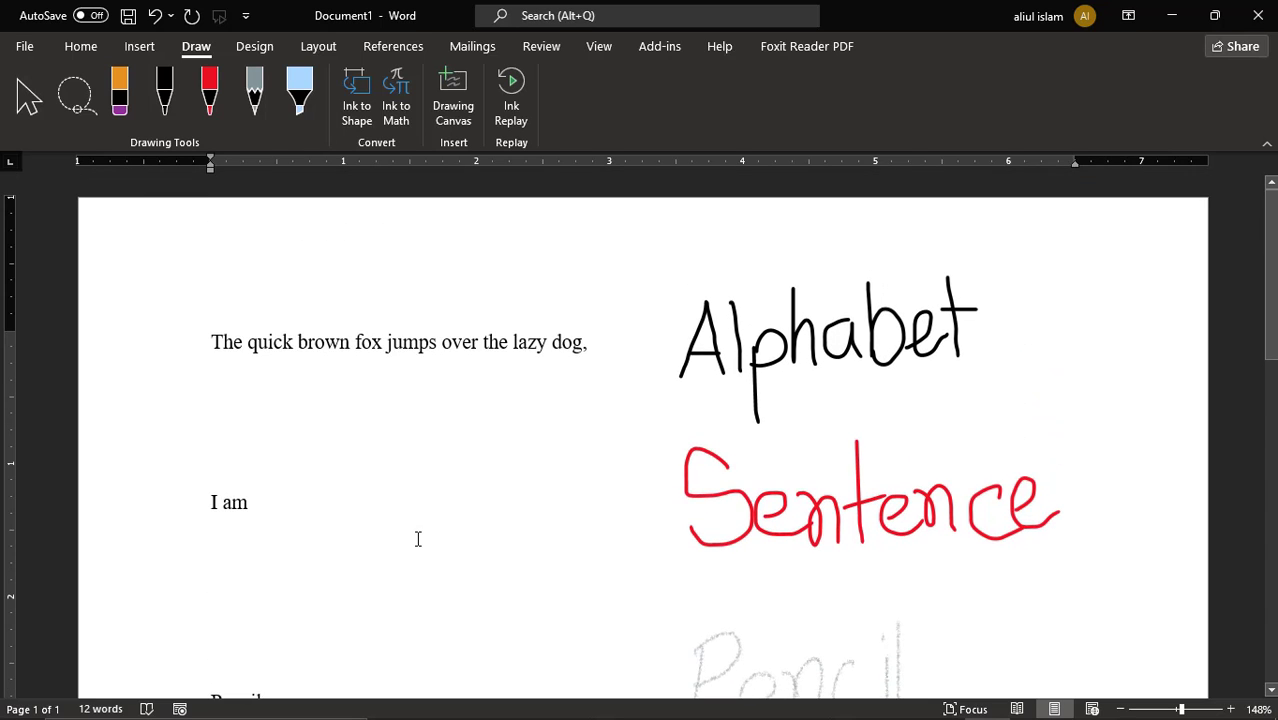
pyautogui.scroll(-2, 416, 536)
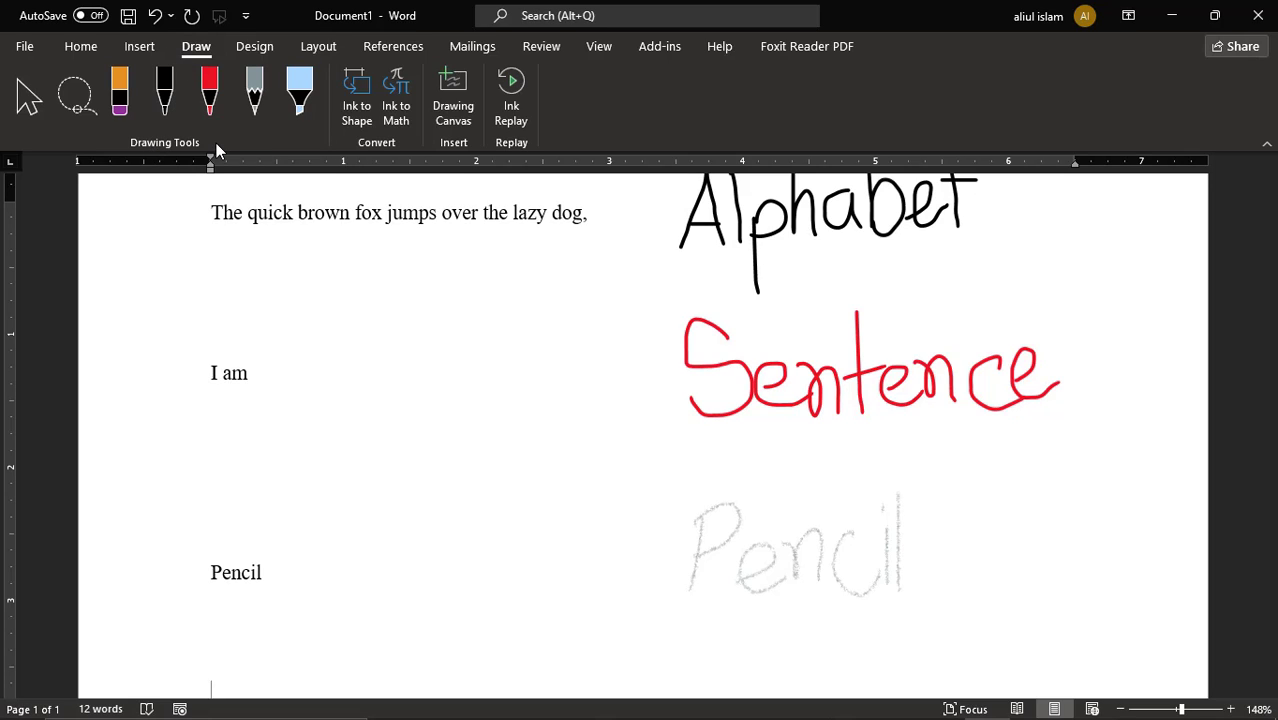
pyautogui.click(300, 95)
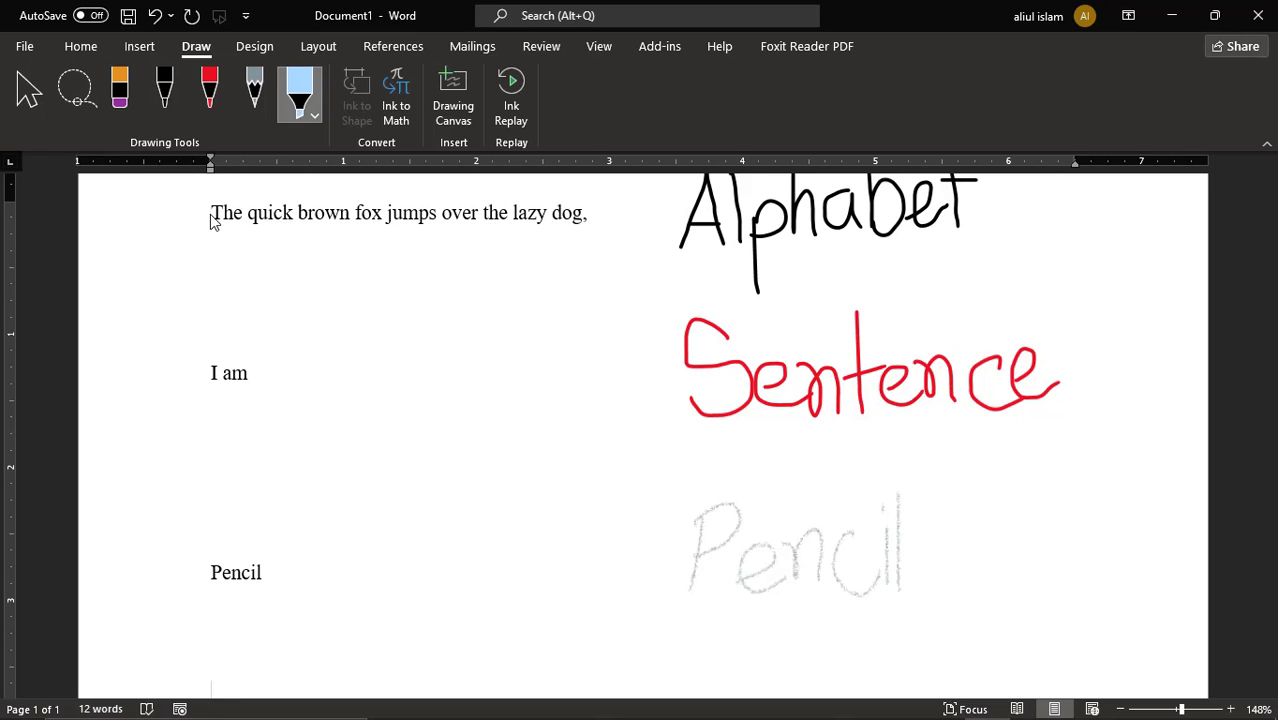
pyautogui.moveTo(212, 222); pyautogui.dragTo(556, 220)
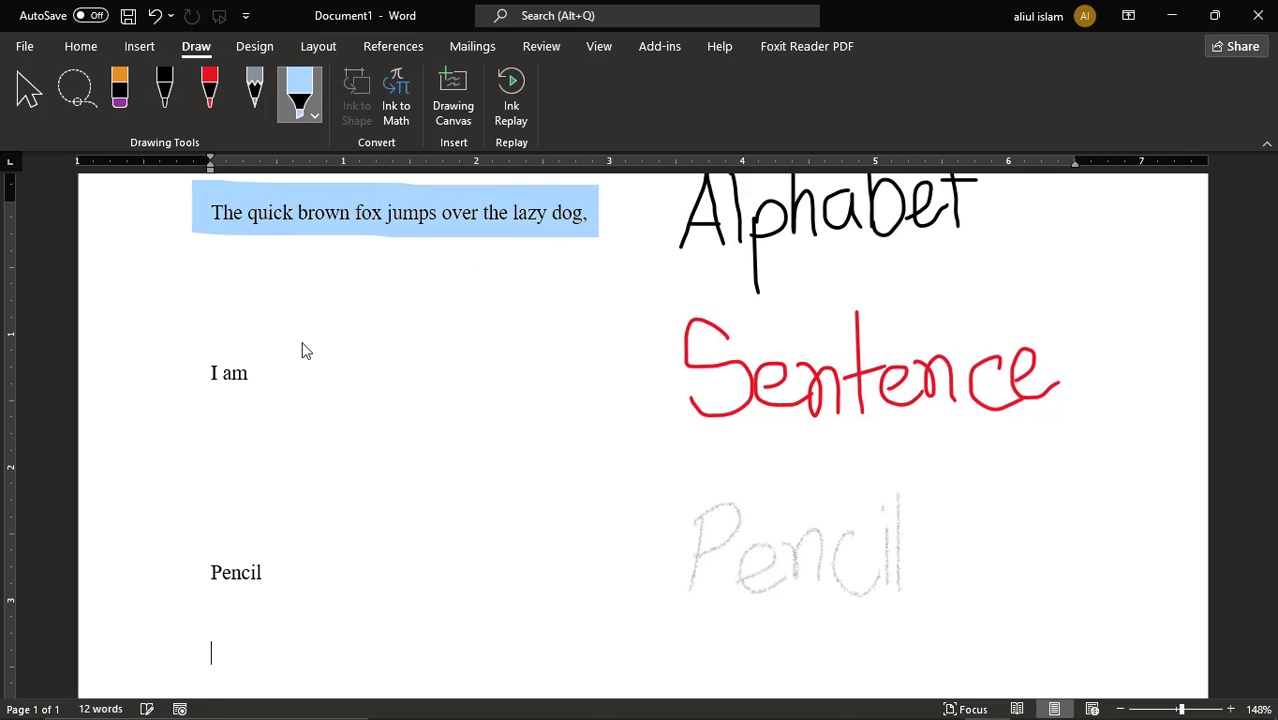
pyautogui.moveTo(208, 376); pyautogui.dragTo(268, 375)
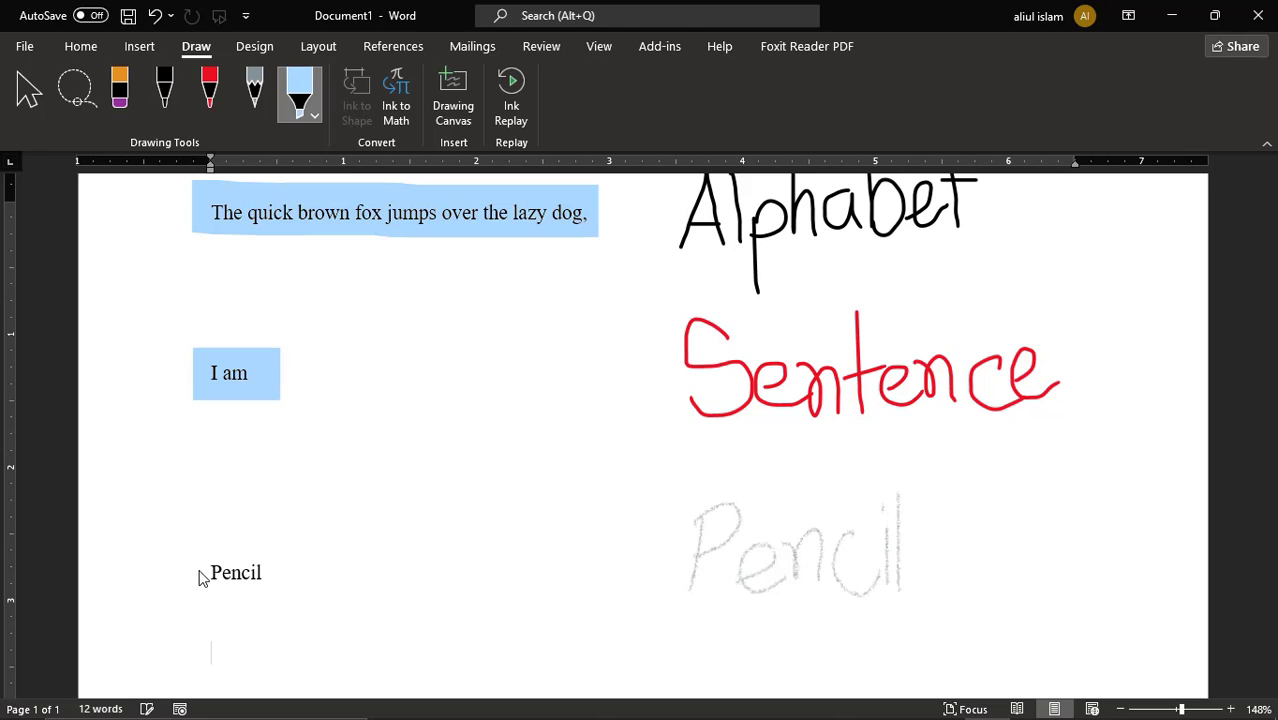
pyautogui.moveTo(192, 574); pyautogui.dragTo(290, 576)
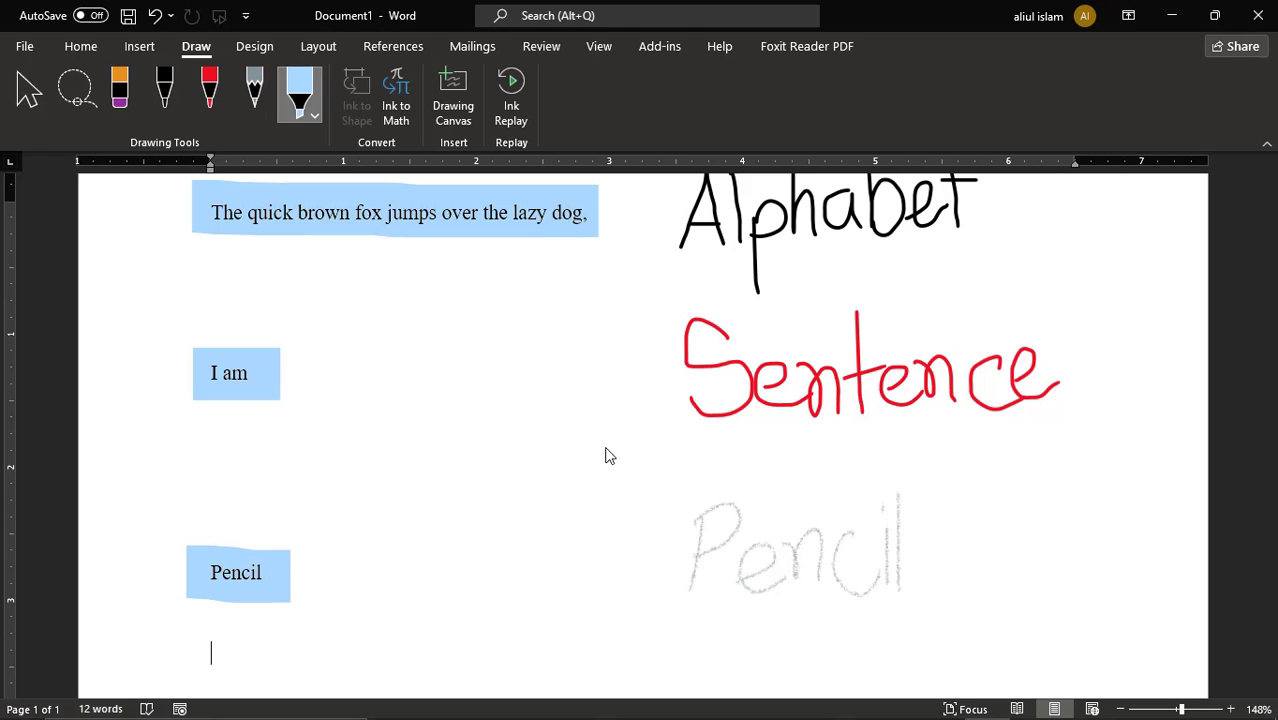
# Step: Change the ink highlighter to dark green and mark a spot beside "I am" and the handwritten "Alphabet" and "Sentence"
pyautogui.click(315, 116)
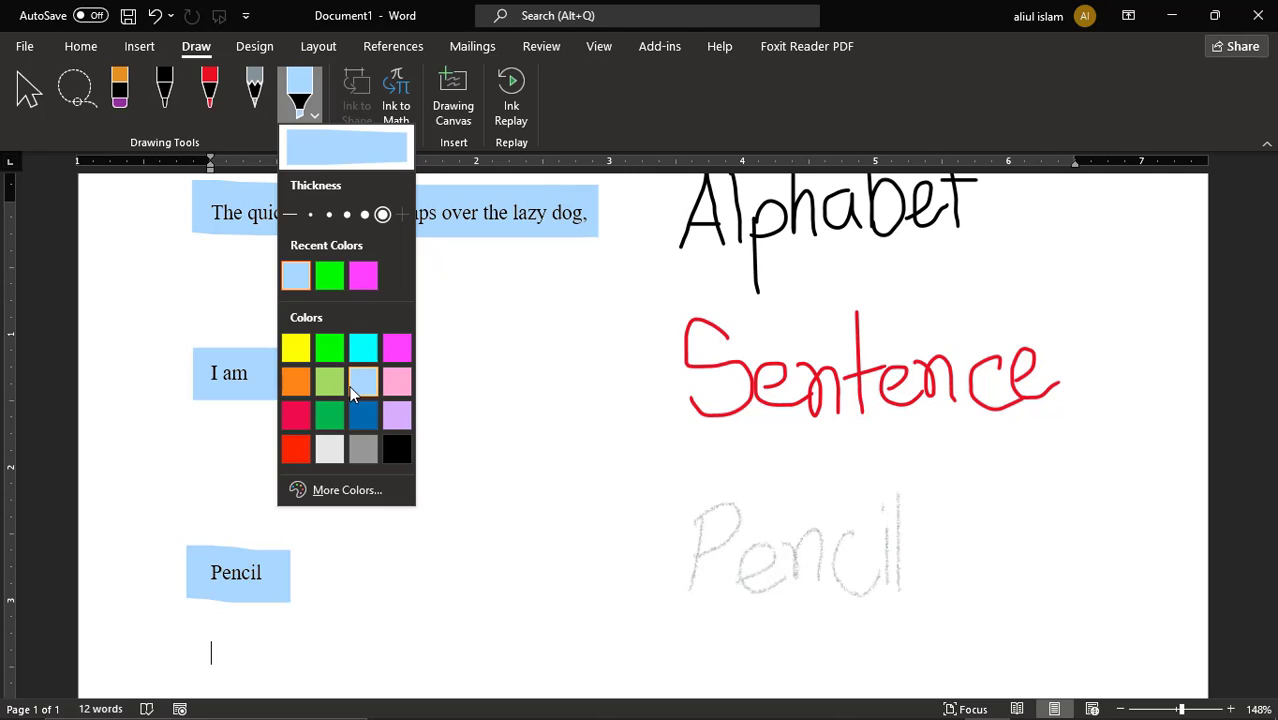
pyautogui.click(329, 415)
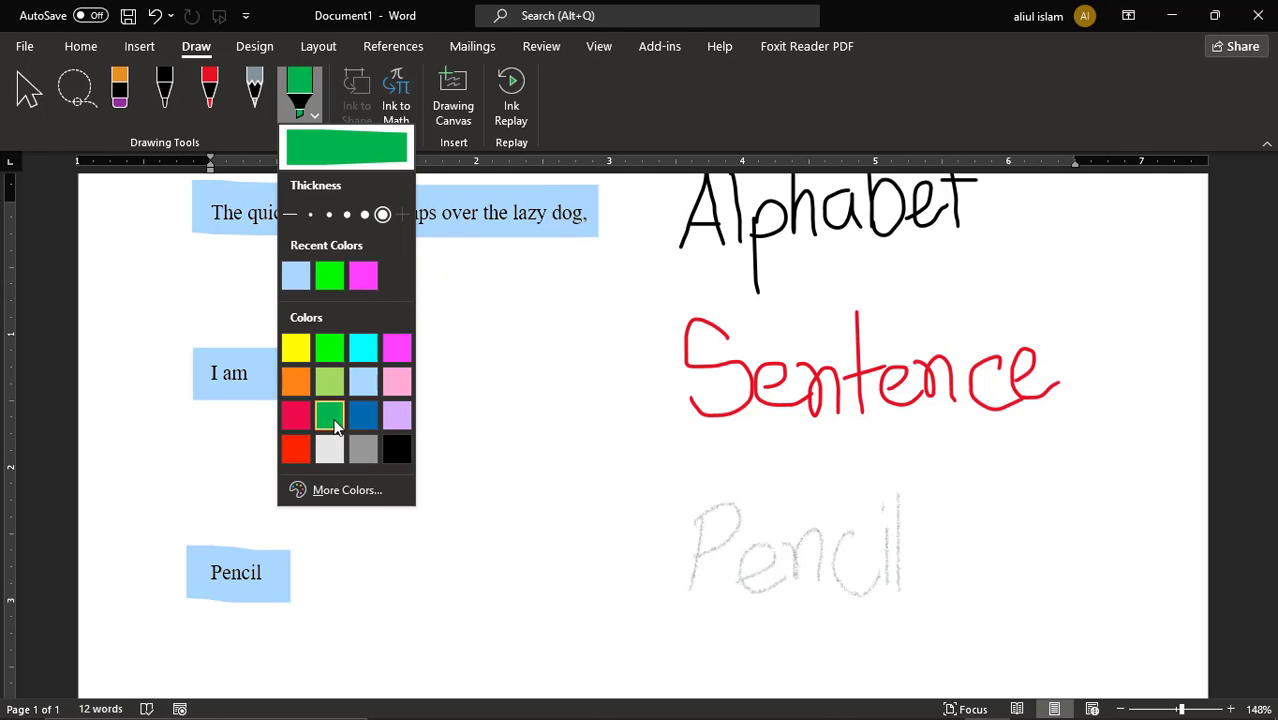
pyautogui.click(491, 374)
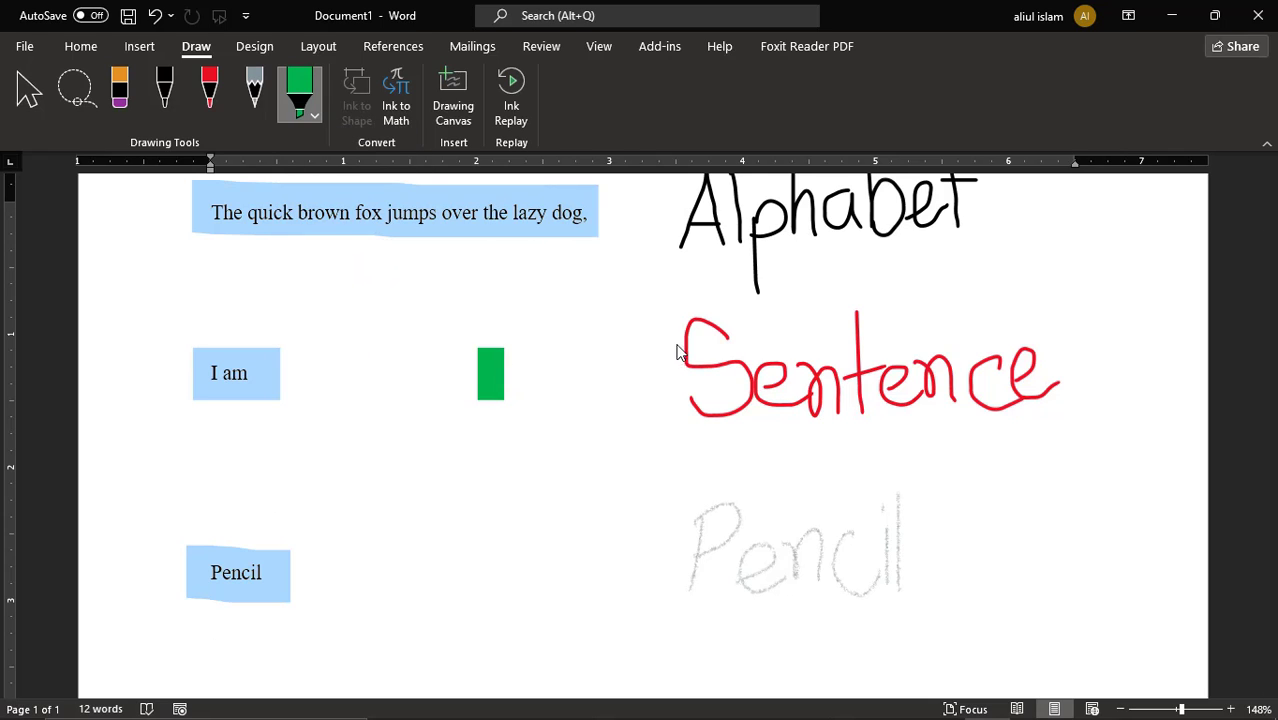
pyautogui.scroll(1, 710, 277)
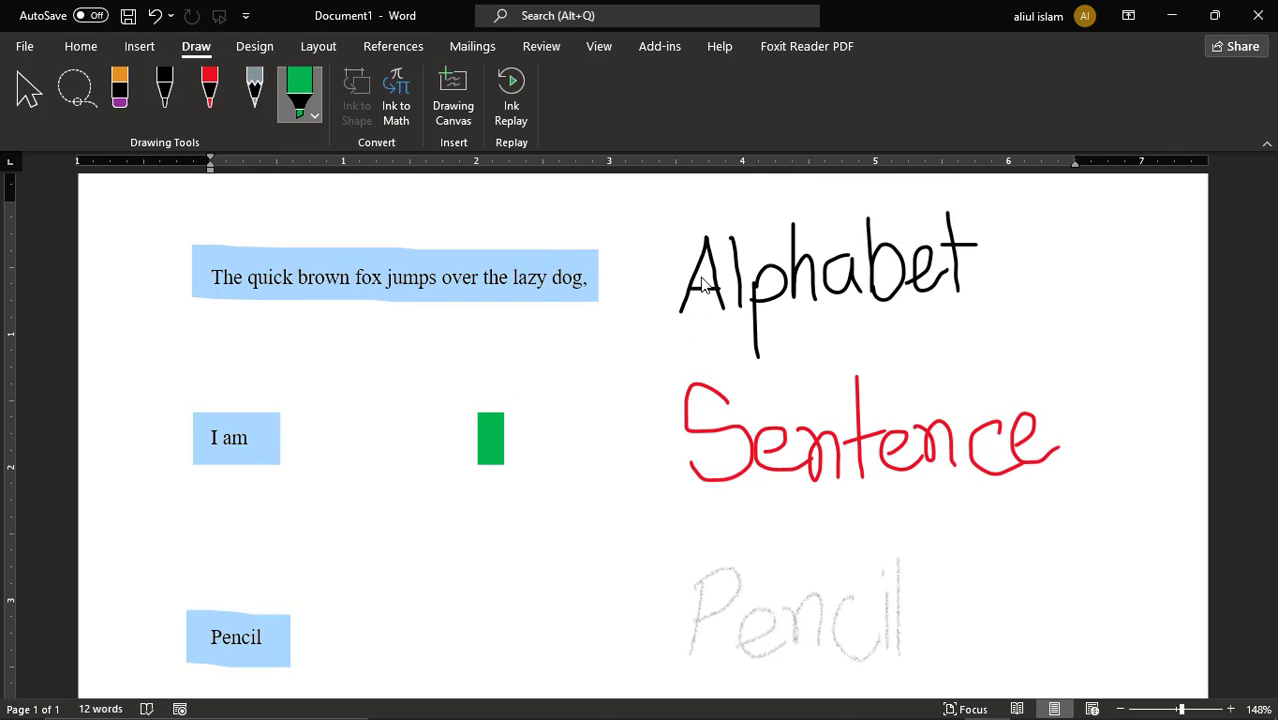
pyautogui.moveTo(672, 283); pyautogui.dragTo(968, 270)
pyautogui.scroll(-1, 790, 378)
pyautogui.moveTo(664, 384); pyautogui.dragTo(1052, 388)
# Step: Add the label "Math Input" below the existing content and insert the handwritten equation A + B = C beside it with Ink to Math
pyautogui.scroll(-10, 362, 508)
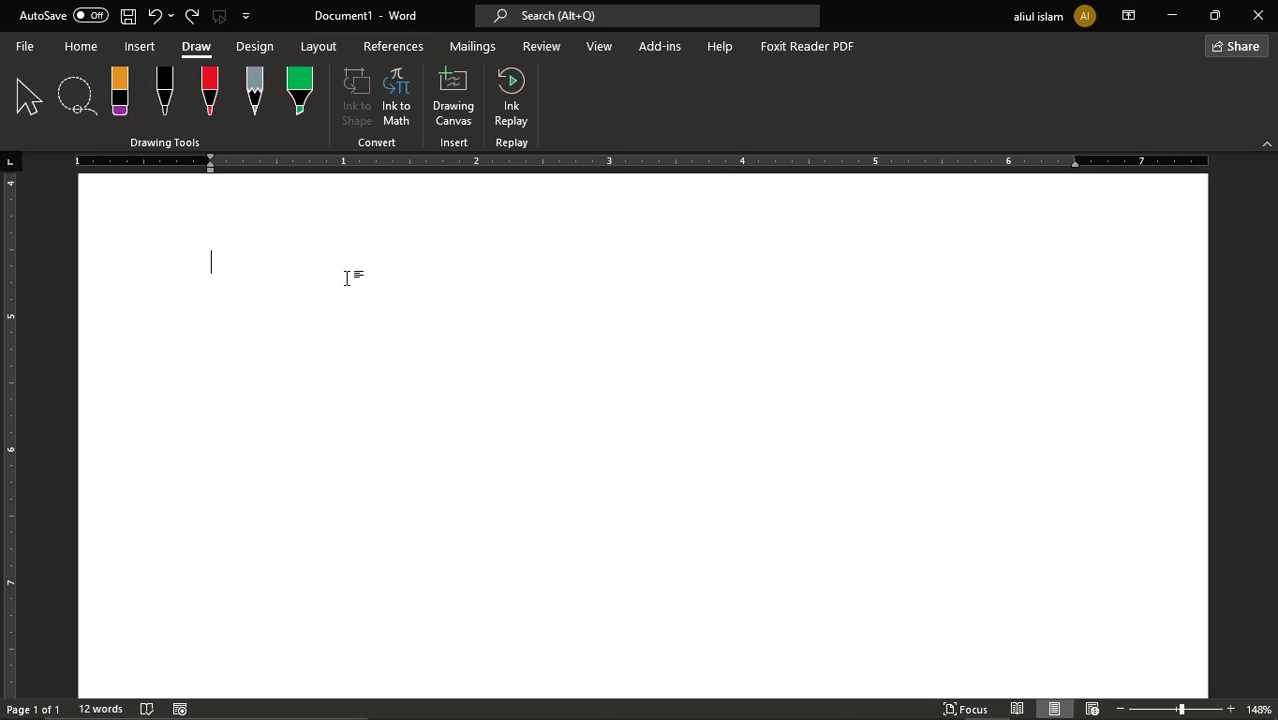
pyautogui.write('Math Input')
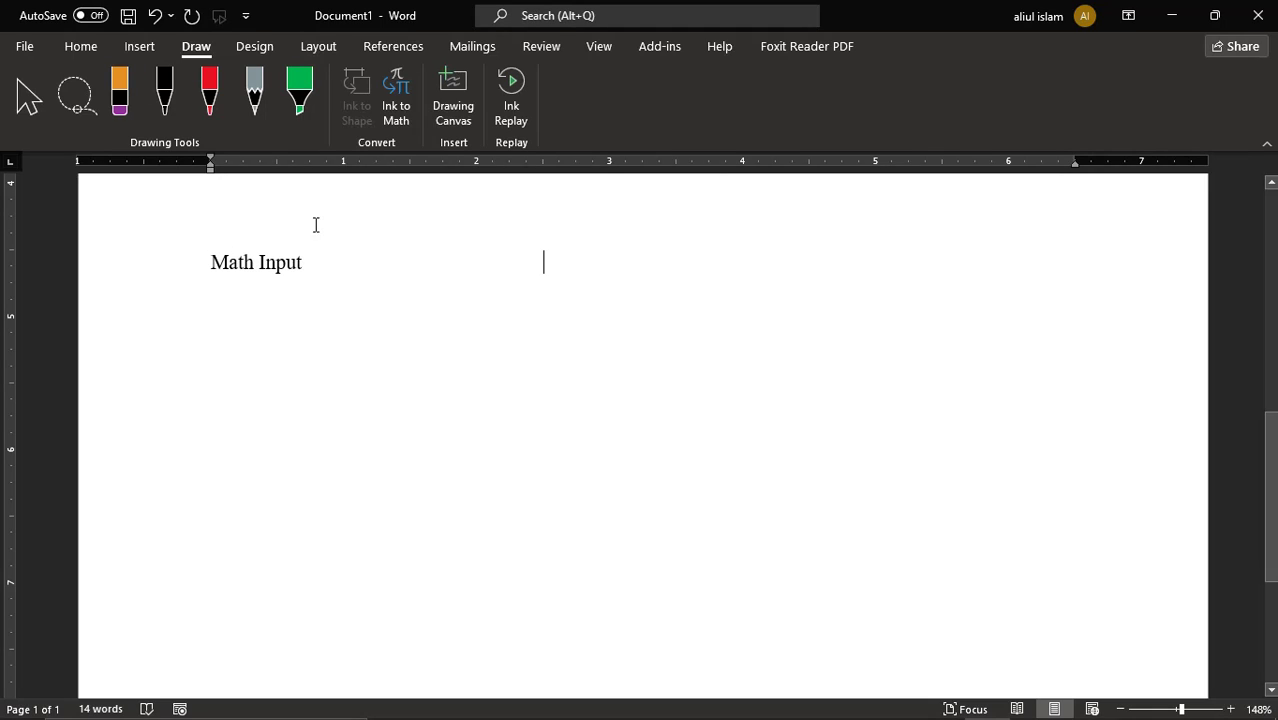
pyautogui.click(398, 103)
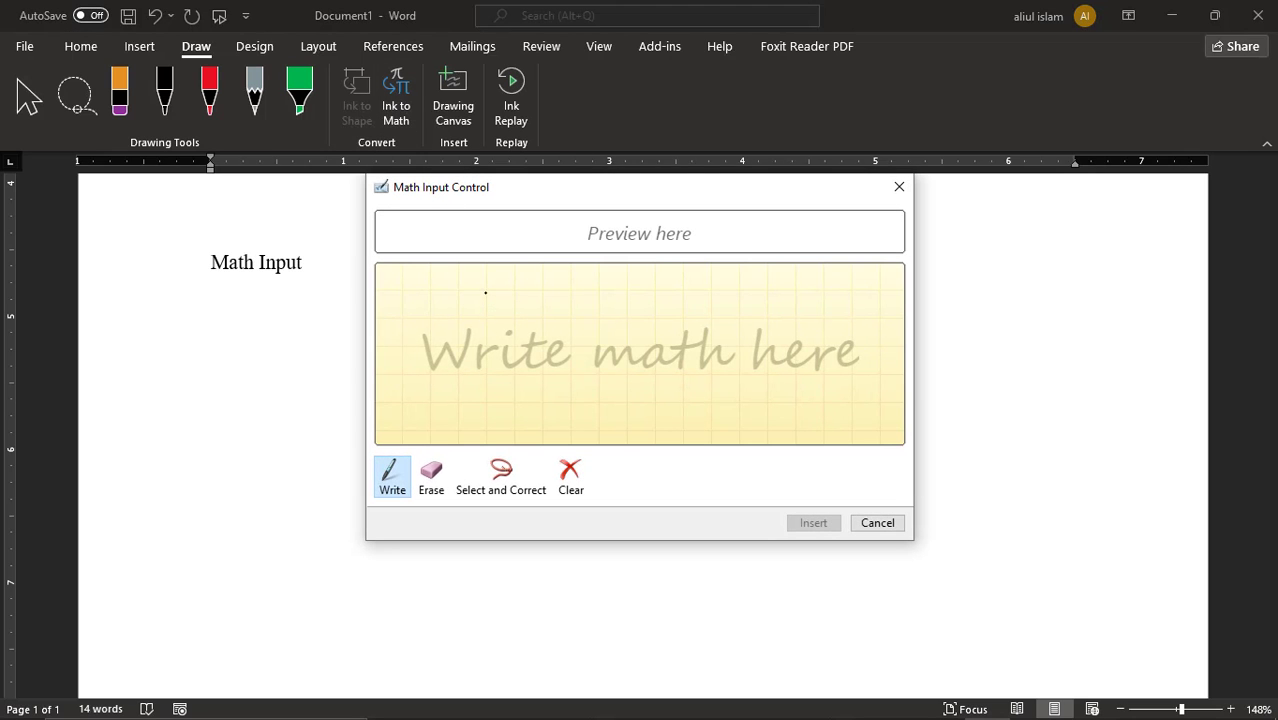
pyautogui.moveTo(486, 293); pyautogui.dragTo(462, 370)
pyautogui.moveTo(487, 293); pyautogui.dragTo(531, 410)
pyautogui.moveTo(466, 354); pyautogui.dragTo(517, 354)
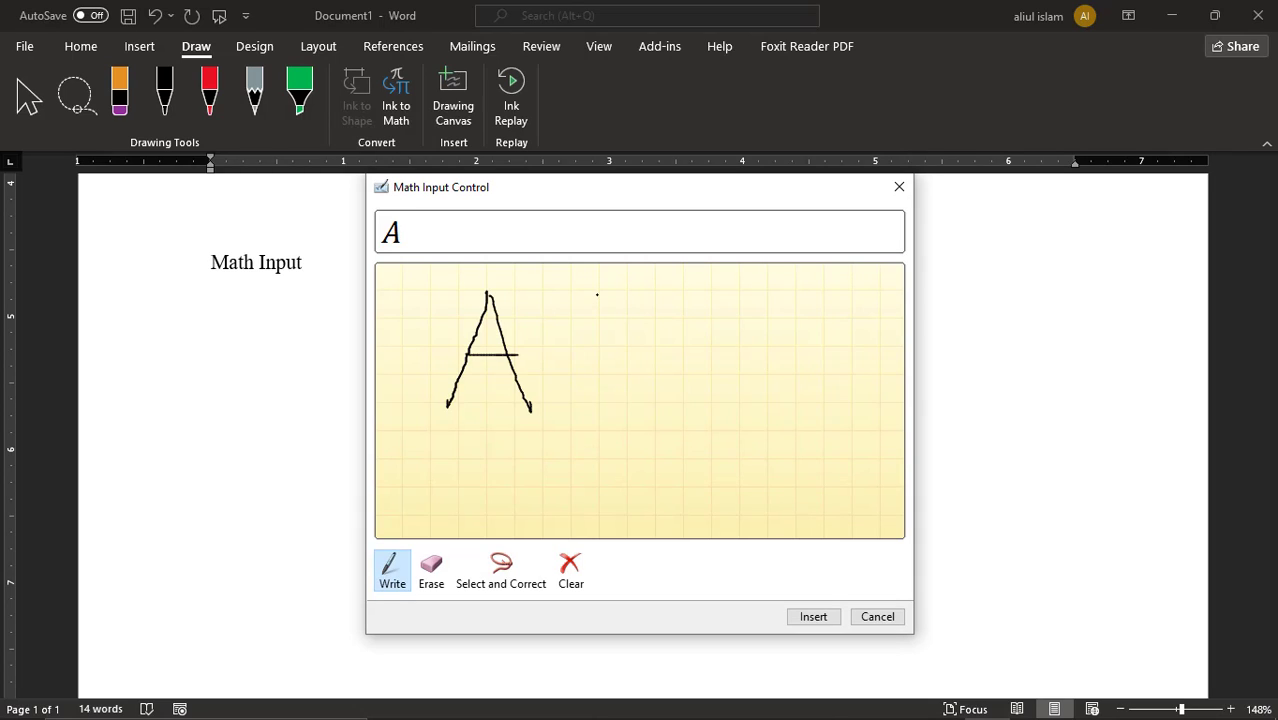
pyautogui.moveTo(597, 294); pyautogui.dragTo(589, 416)
pyautogui.moveTo(545, 353); pyautogui.dragTo(642, 353)
pyautogui.moveTo(676, 293); pyautogui.dragTo(678, 424)
pyautogui.moveTo(677, 293)
pyautogui.mouseDown()
pyautogui.moveTo(680, 358)
pyautogui.moveTo(712, 400)
pyautogui.moveTo(678, 424)
pyautogui.mouseUp()
pyautogui.moveTo(740, 348)
pyautogui.mouseDown()
pyautogui.moveTo(796, 349)
pyautogui.moveTo(784, 376)
pyautogui.mouseUp()
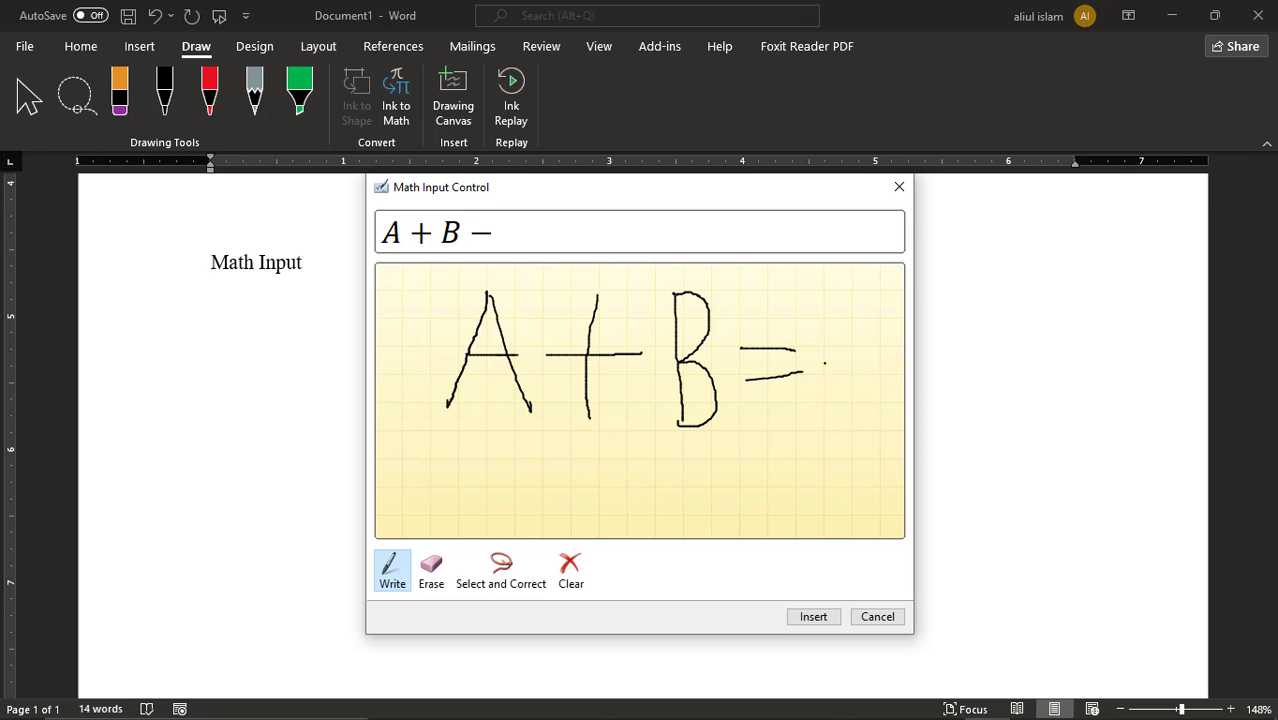
pyautogui.moveTo(886, 334)
pyautogui.mouseDown()
pyautogui.moveTo(858, 420)
pyautogui.moveTo(878, 382)
pyautogui.mouseUp()
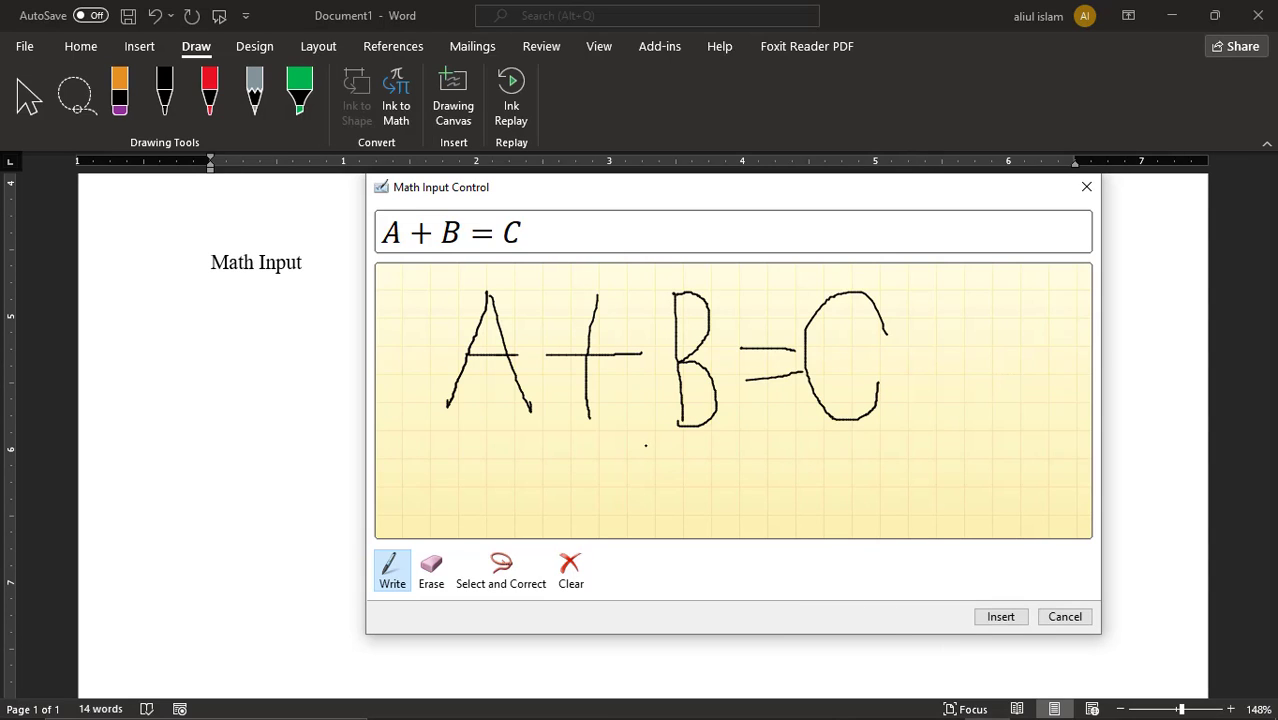
pyautogui.click(1001, 617)
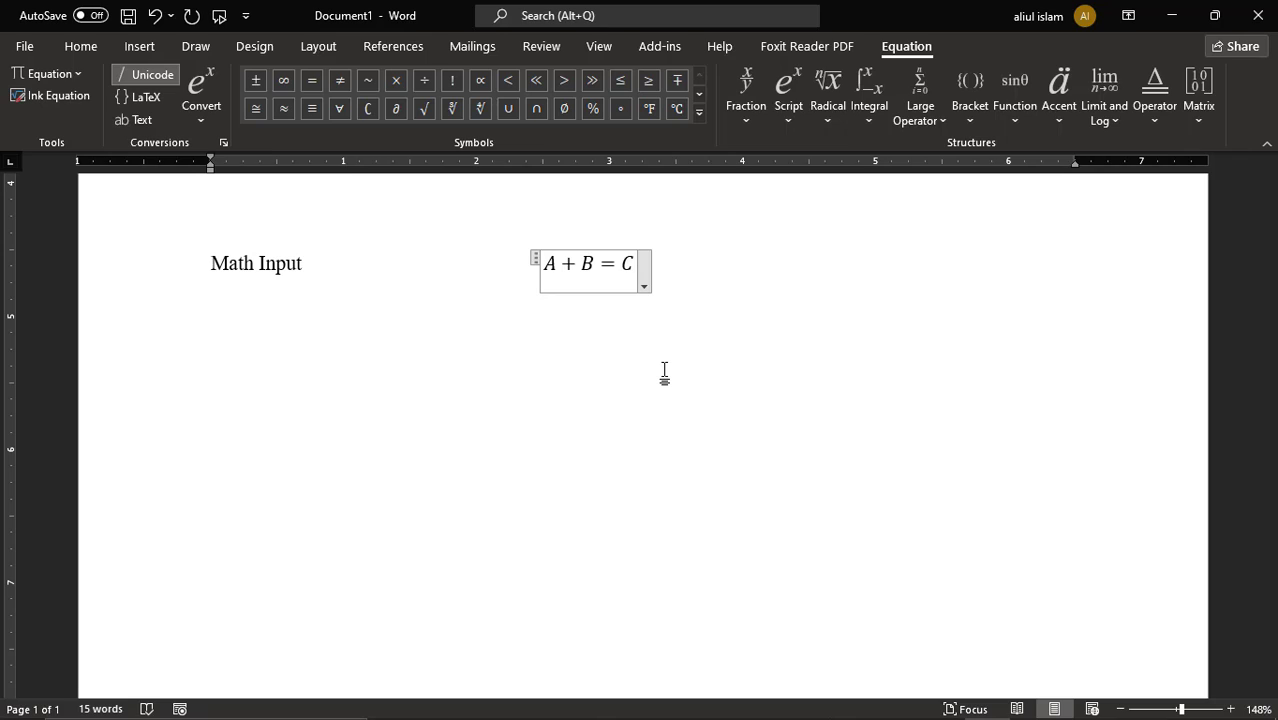
# Step: Change the variables of the inserted equation so that it reads x + y = z
pyautogui.press('Left')
pyautogui.press('Left')
pyautogui.press('Left')
pyautogui.press('BackSpace')
pyautogui.write('x')
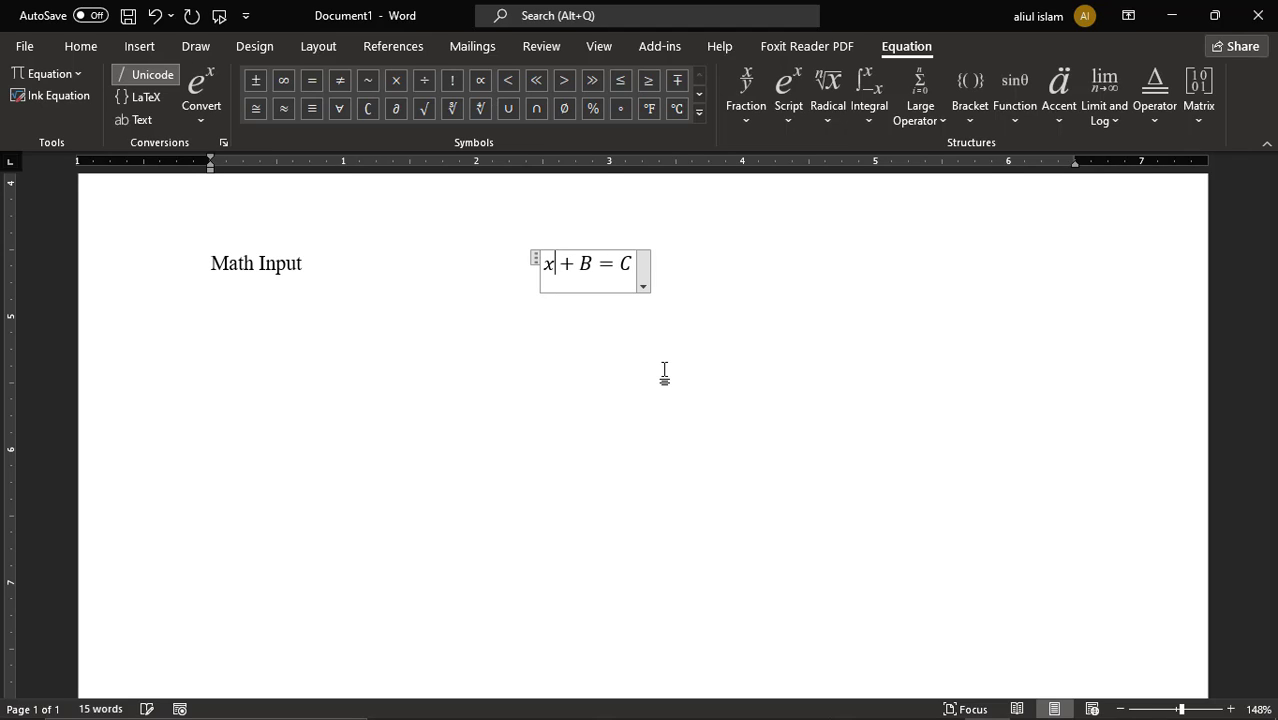
pyautogui.press('Right')
pyautogui.press('Right')
pyautogui.press('BackSpace')
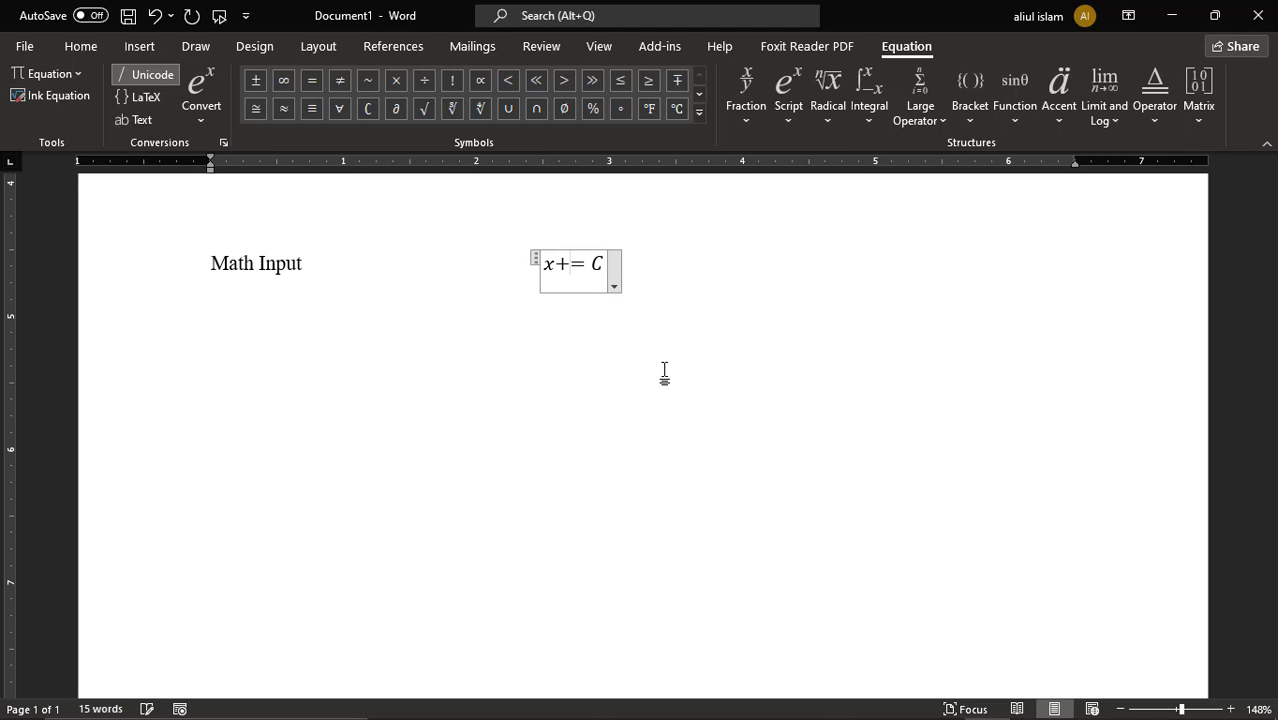
pyautogui.write('y')
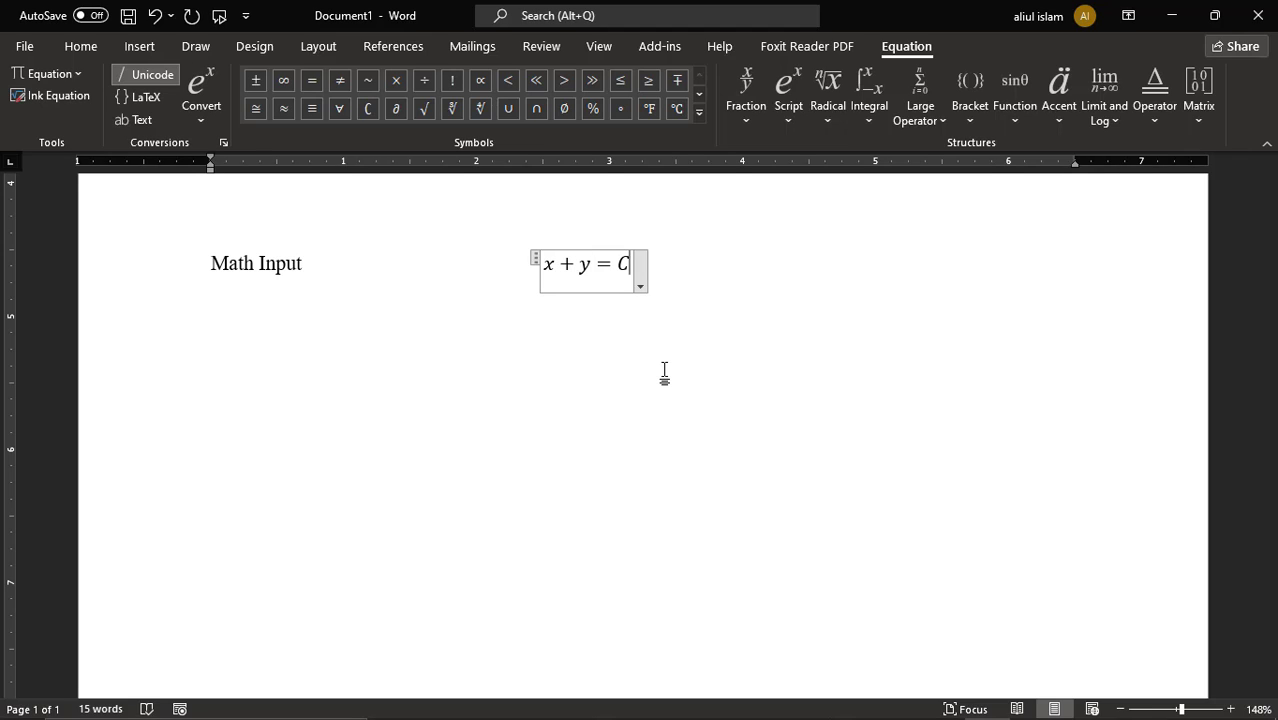
pyautogui.press('BackSpace')
pyautogui.click(679, 287)
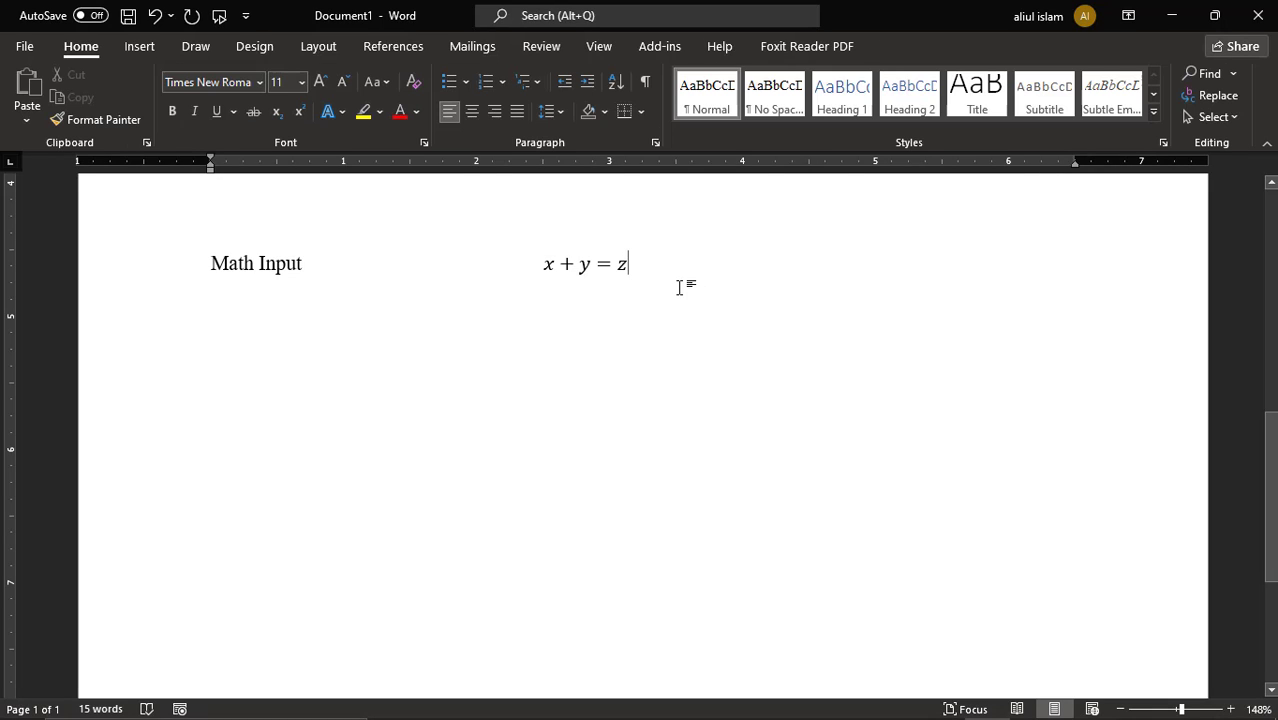